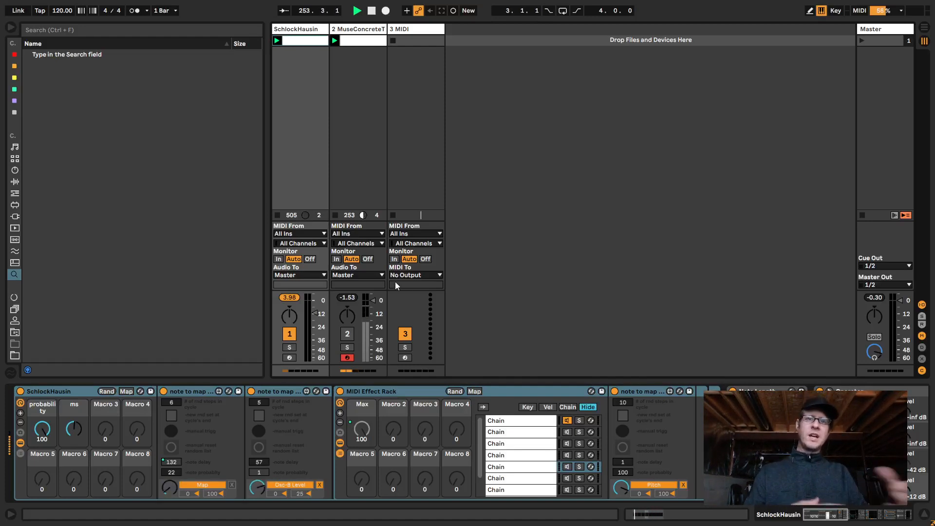
Step: On the SchlockHausin track, set the note probability of the second note to map device to 10
click(316, 28)
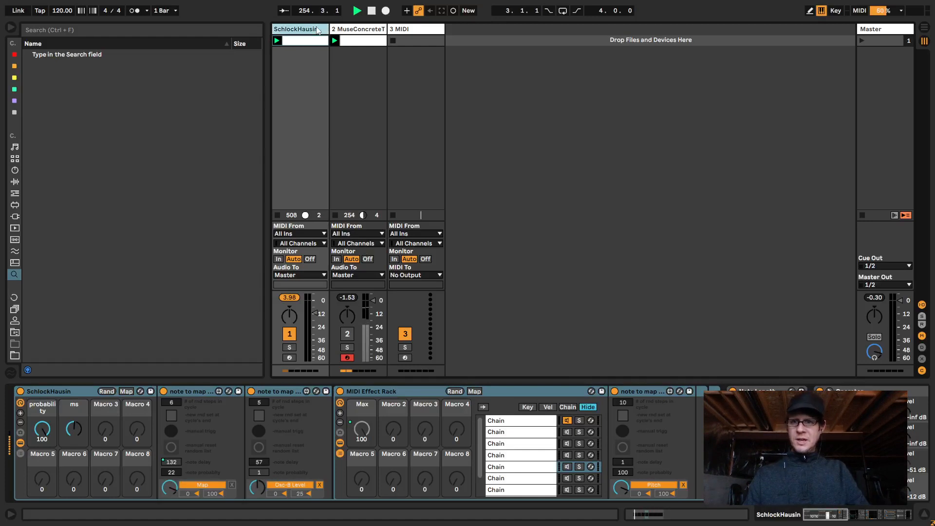
click(38, 393)
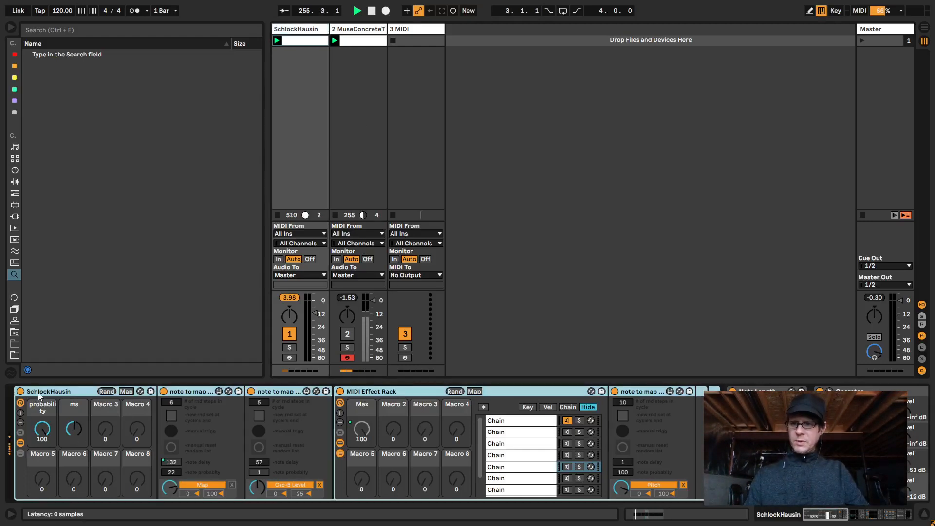
click(854, 392)
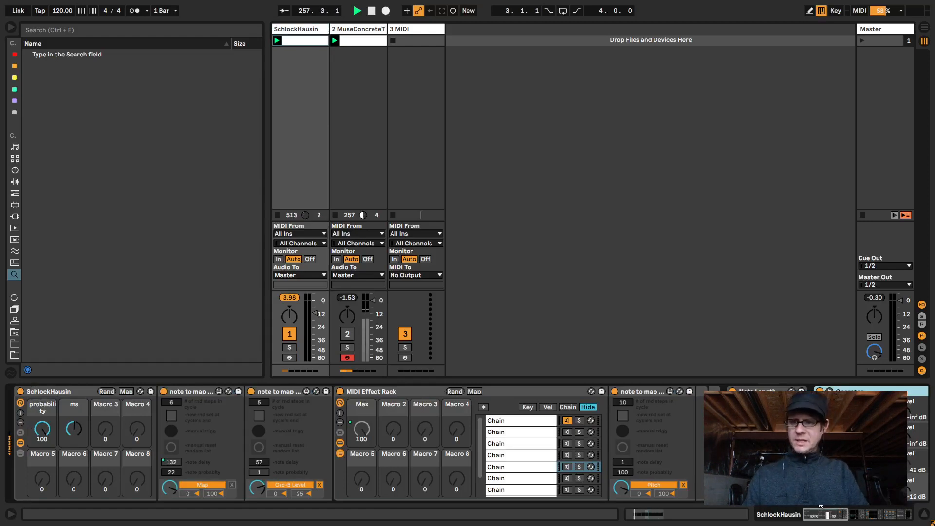
double_click(190, 392)
double_click(164, 440)
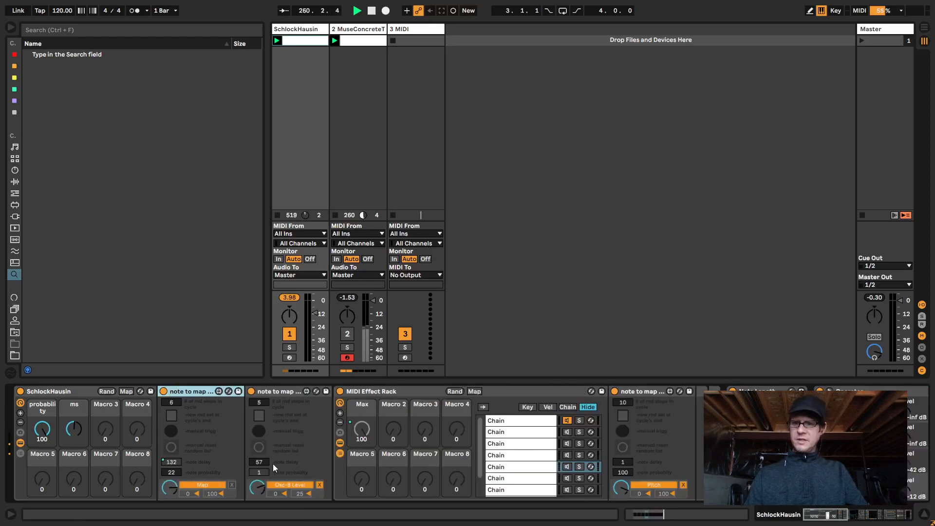
drag(260, 472, 259, 445)
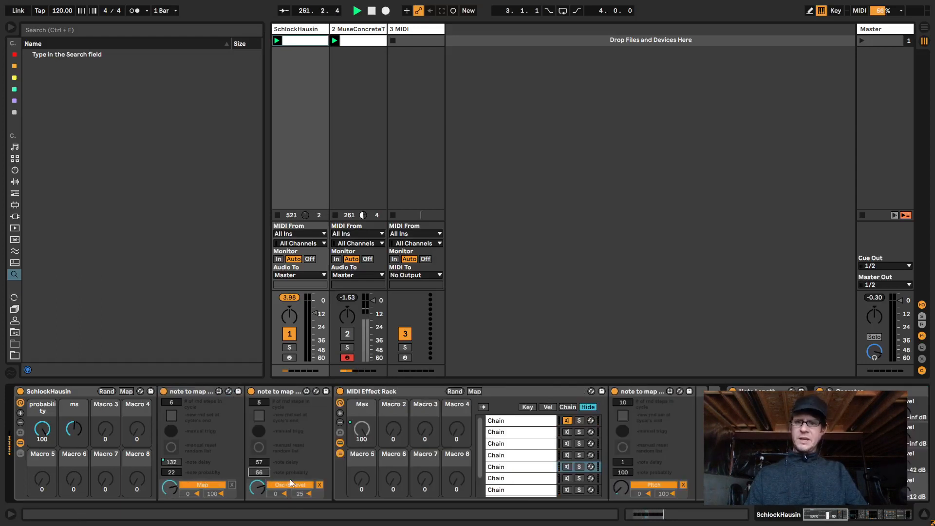
text(10)
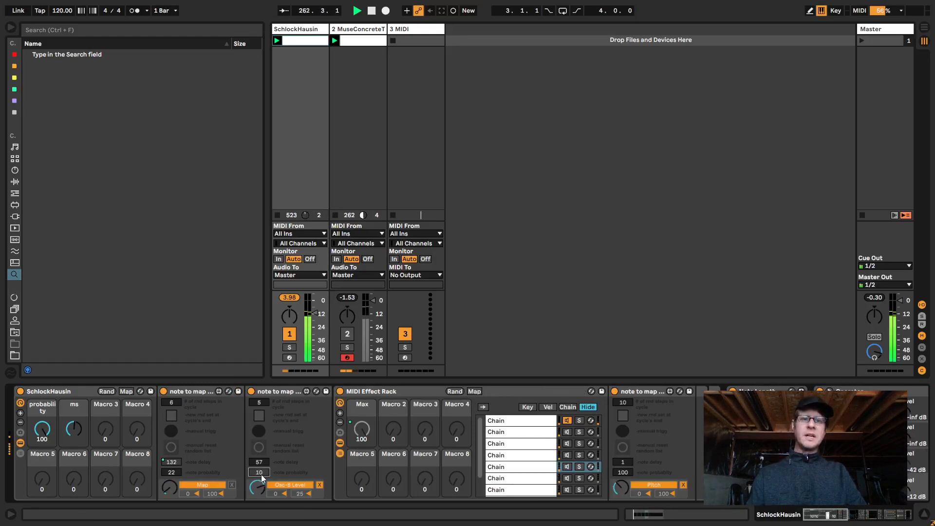
Step: Examine the second to fifth chains of the MIDI Effect Rack and the note to map device inside each
click(513, 434)
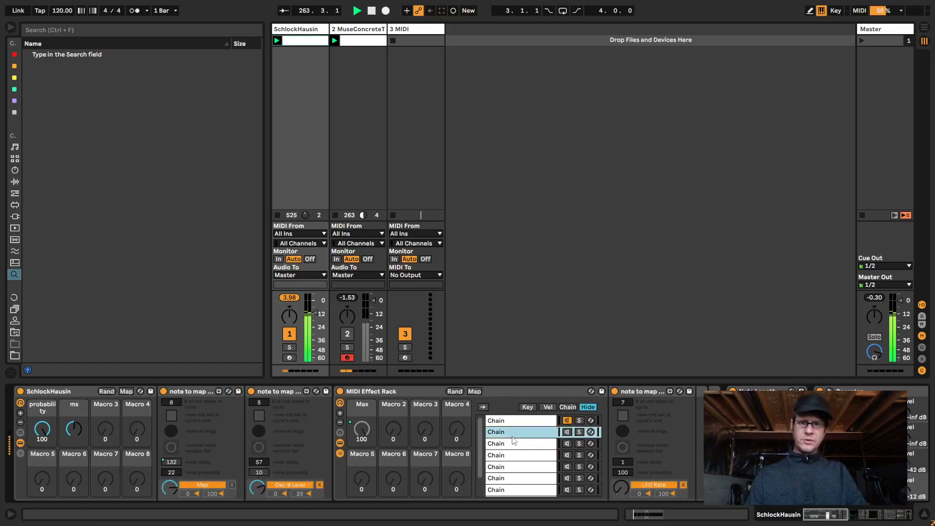
click(527, 443)
click(525, 455)
click(516, 470)
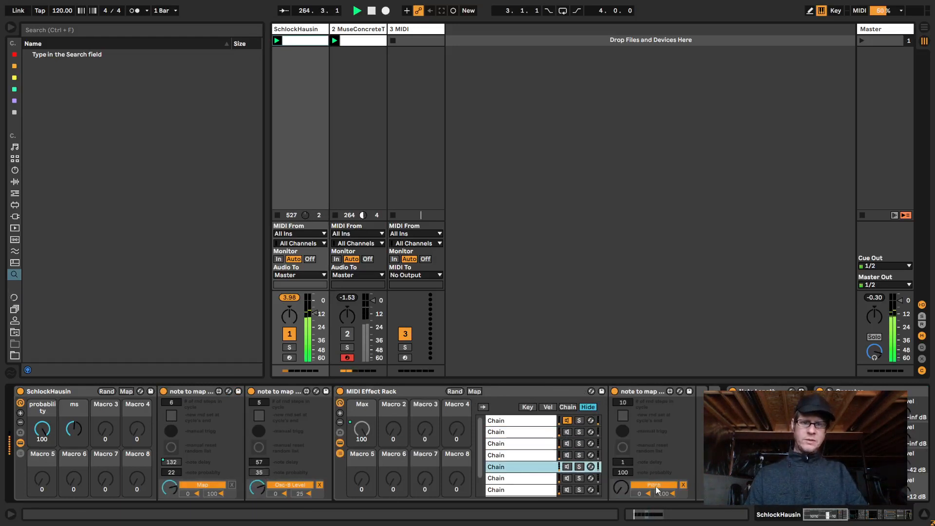
mouse_move(839, 517)
mouse_down()
mouse_move(863, 517)
mouse_move(829, 515)
mouse_up()
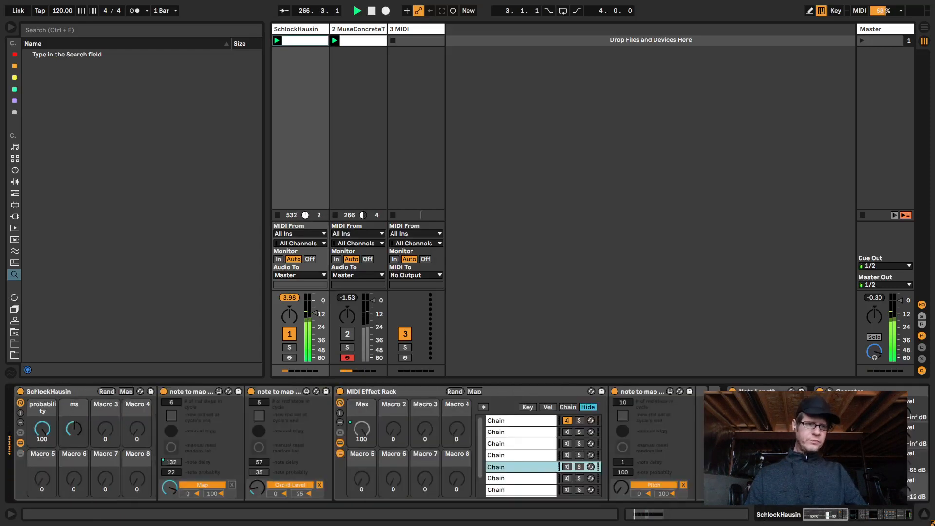
click(623, 403)
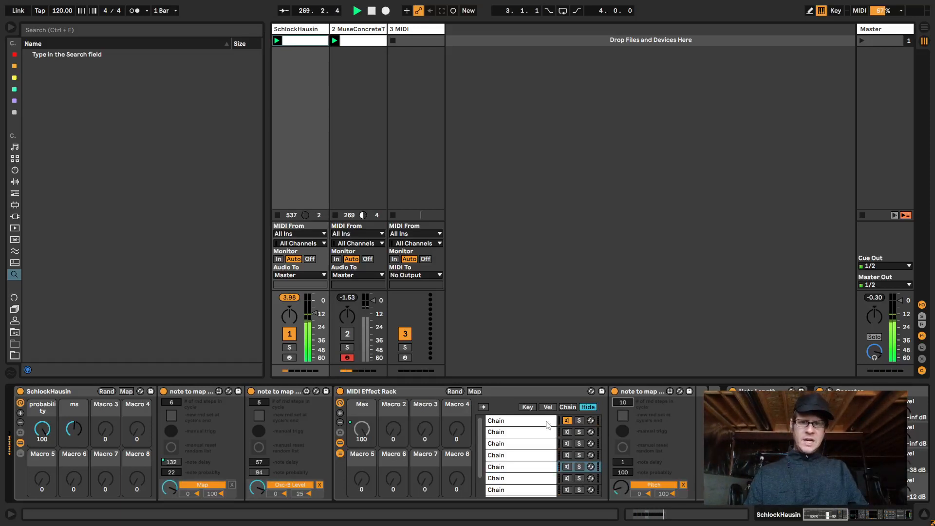
click(508, 433)
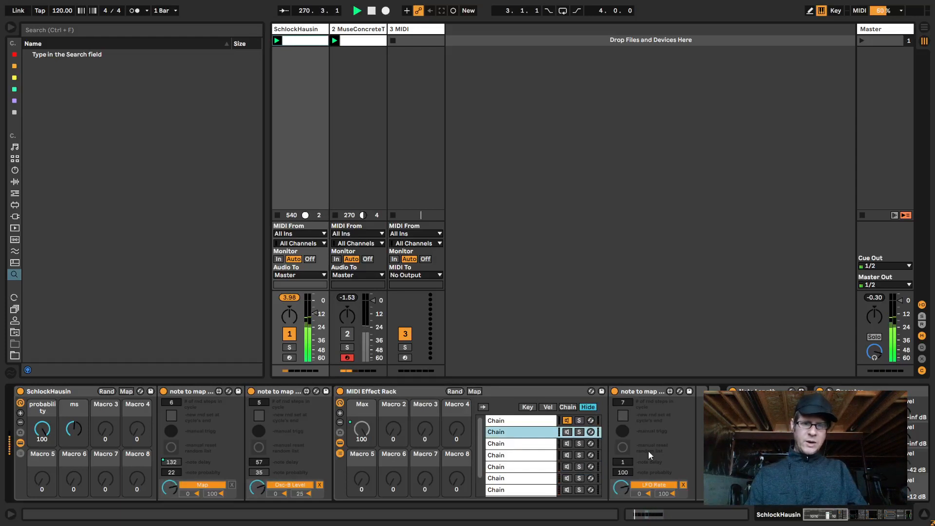
click(650, 393)
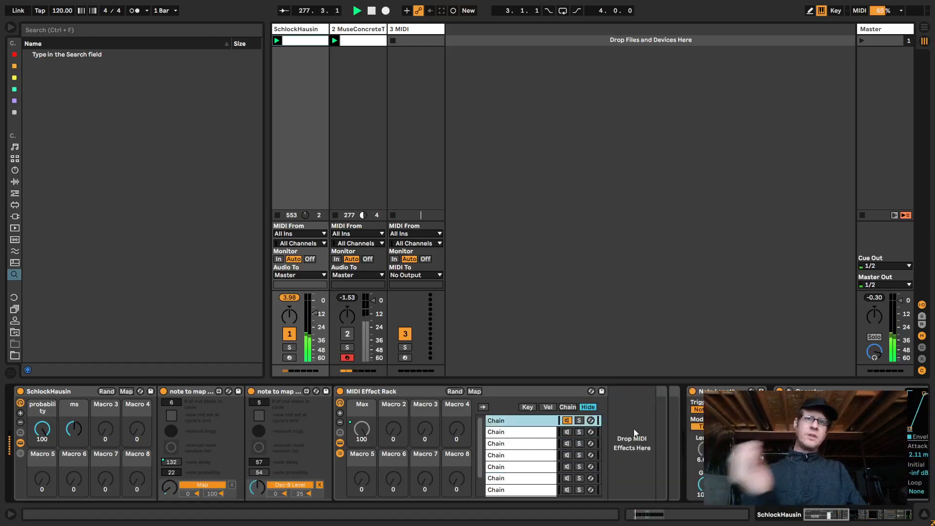
Step: Set the SchlockHausin rack's ms macro to 71 to change the first device's note delay
click(262, 463)
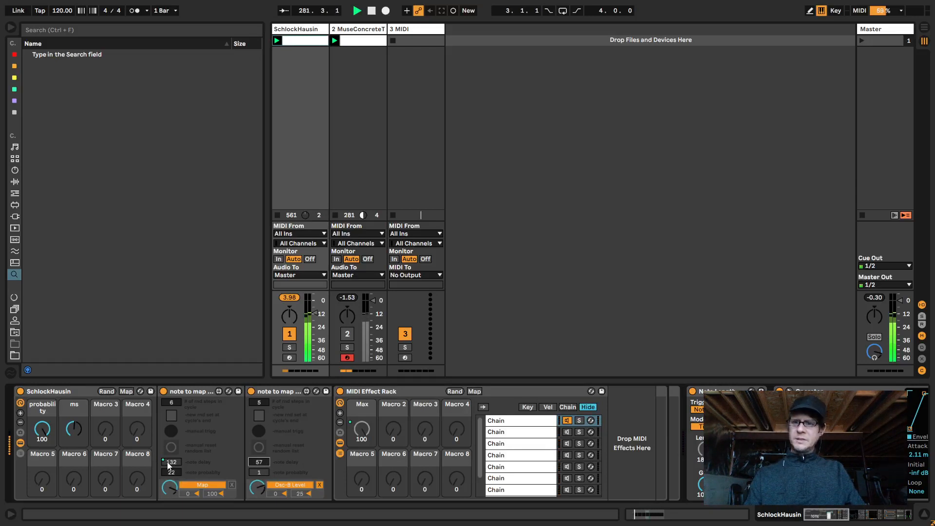
drag(75, 431, 77, 443)
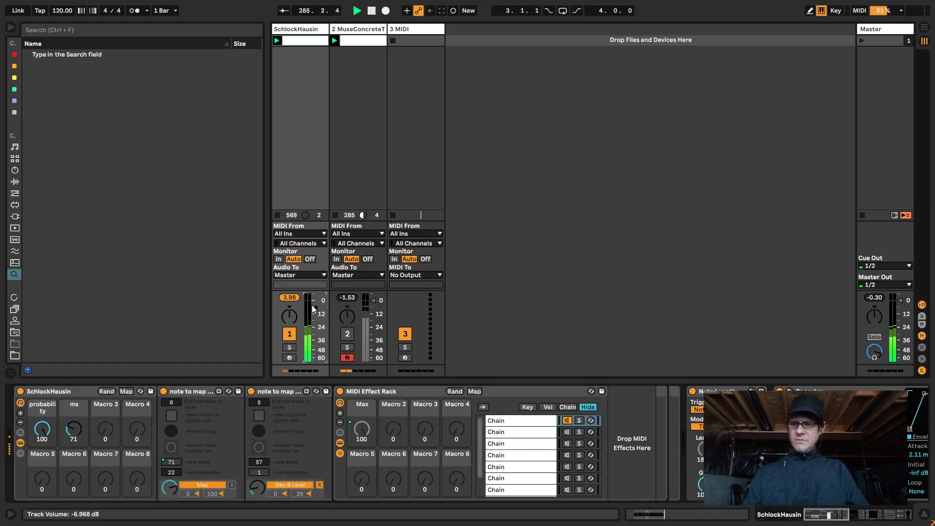
Step: Check the Note Length and Operator devices and look through further MIDI Effect Rack chains down to the sixth
click(838, 515)
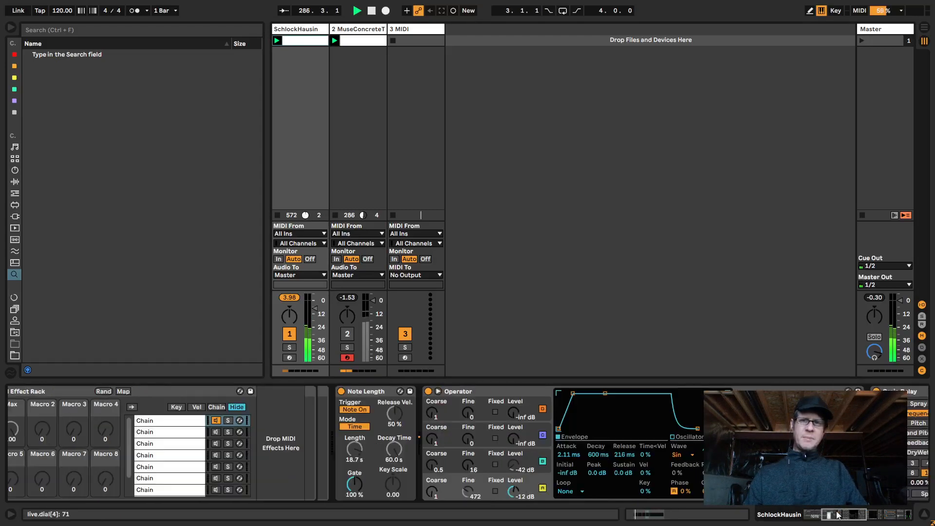
mouse_move(838, 515)
mouse_down()
mouse_move(867, 518)
mouse_move(831, 521)
mouse_up()
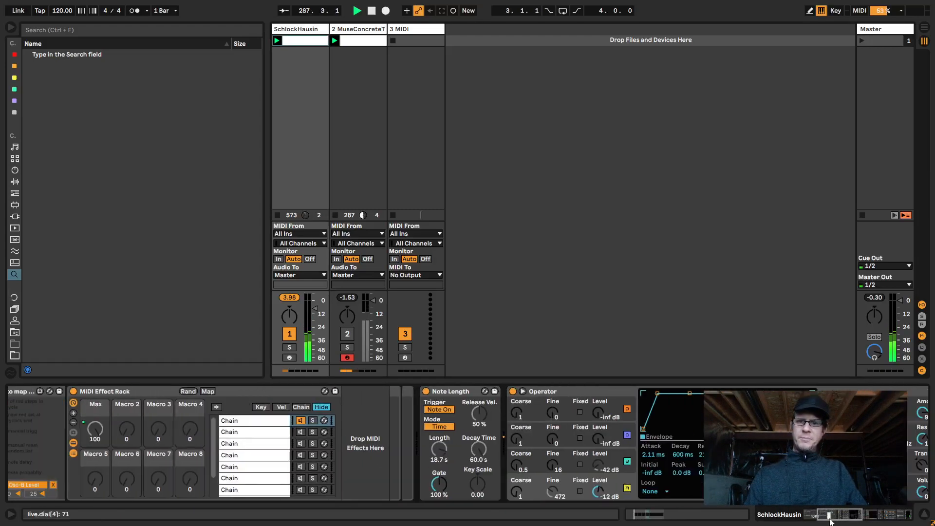
click(289, 443)
click(277, 458)
click(271, 478)
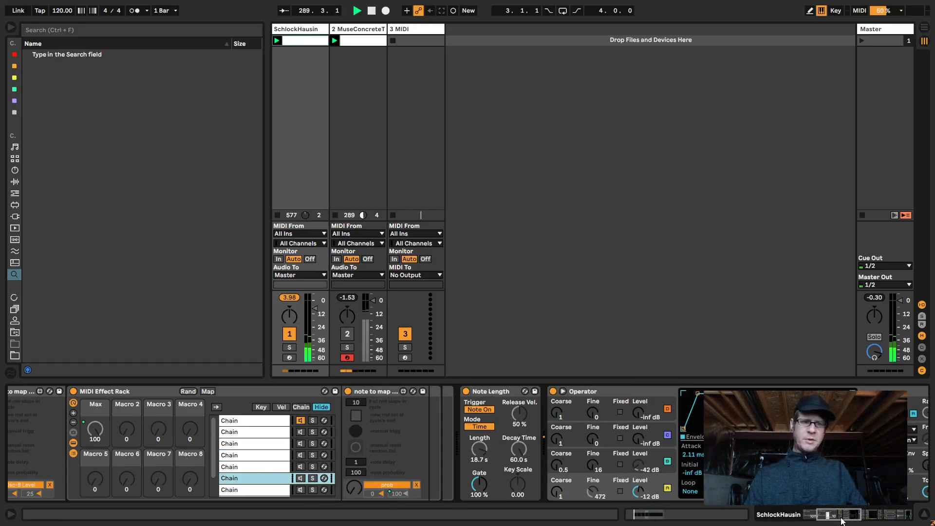
Step: Examine the track's audio effects: Grain Delay, Resonators and the Warp & Flubber rack
click(875, 513)
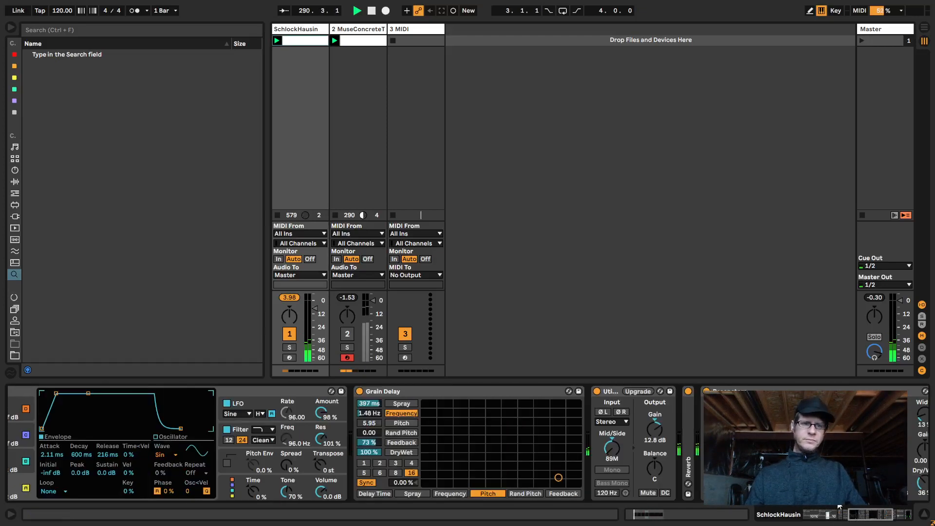
drag(865, 518, 869, 517)
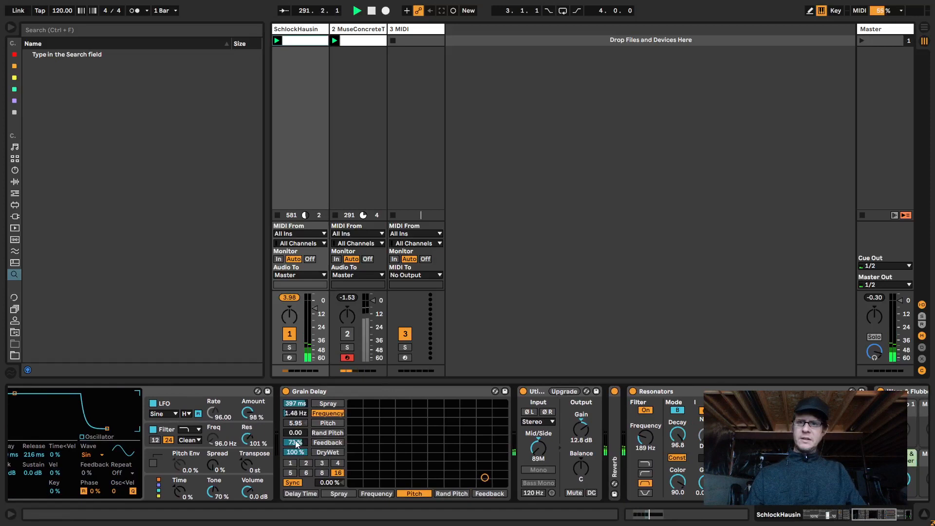
click(322, 390)
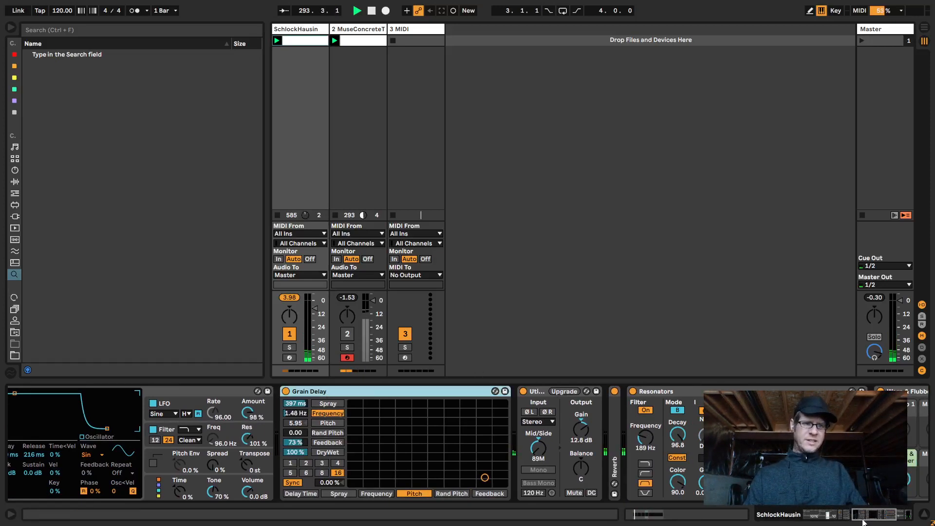
drag(864, 522, 872, 524)
click(404, 392)
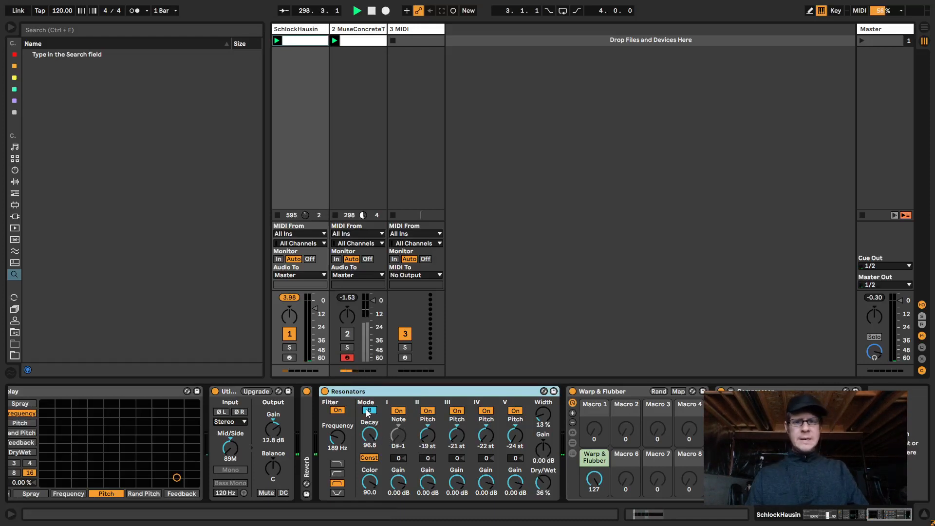
click(621, 394)
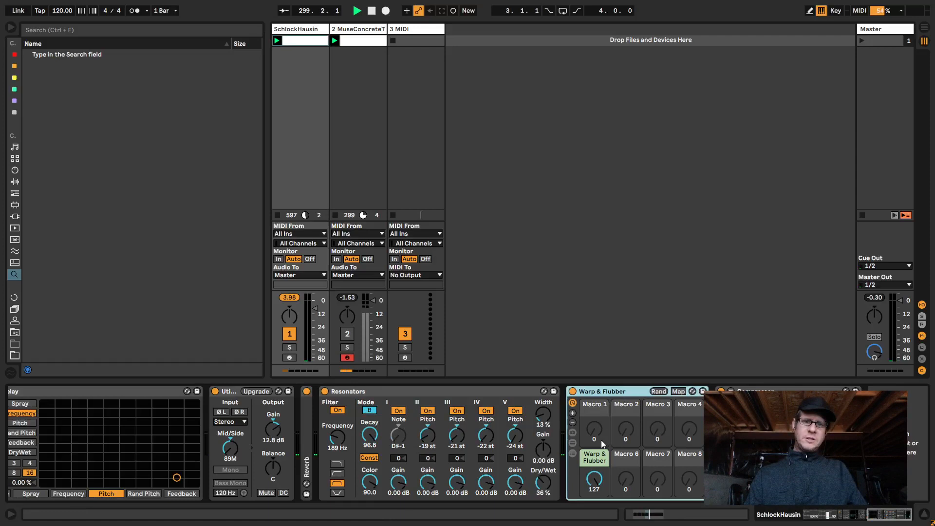
click(594, 487)
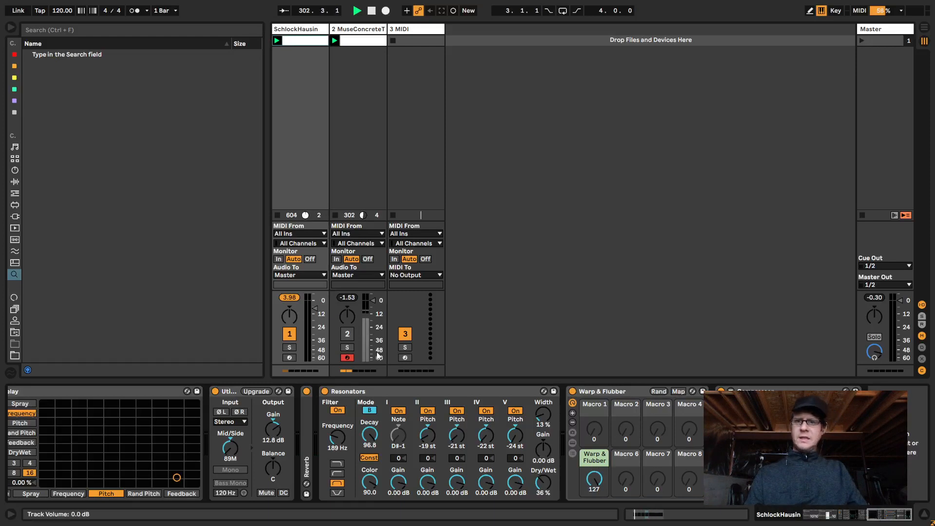
Step: Activate the MuseConcreteTool track, view its device's sample lanes in the floating window, and close that window
click(347, 334)
click(358, 30)
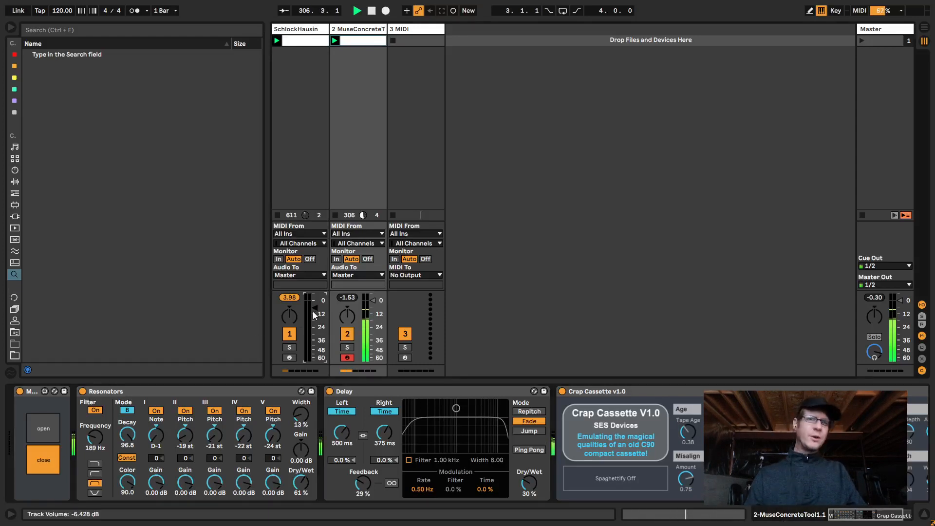
click(43, 427)
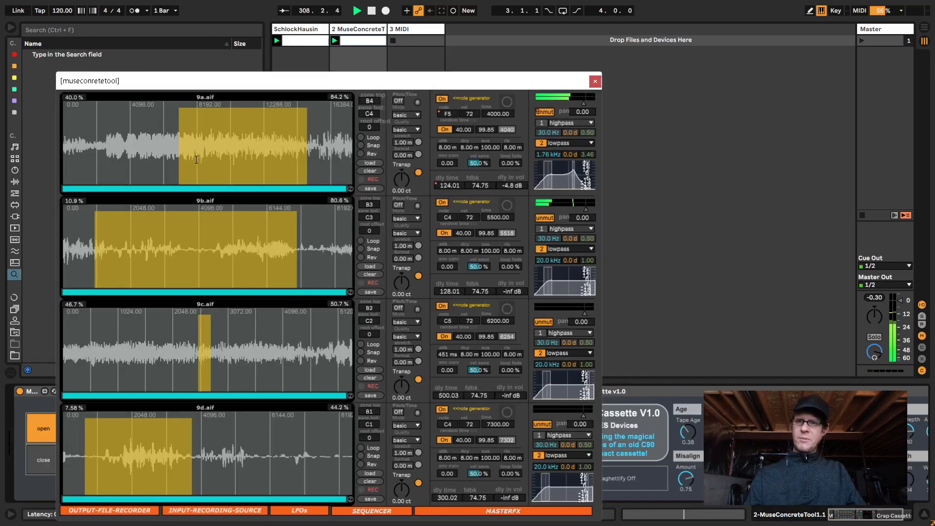
click(595, 81)
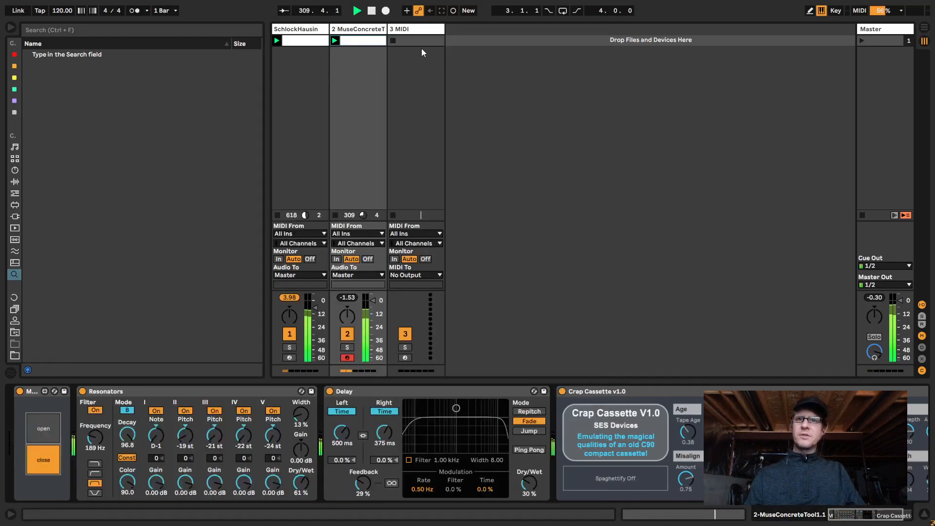
Step: Load MuseConcreteTool1.2-LiteEdition.amxd from the M4L Incoming folder onto the empty third MIDI track
click(14, 332)
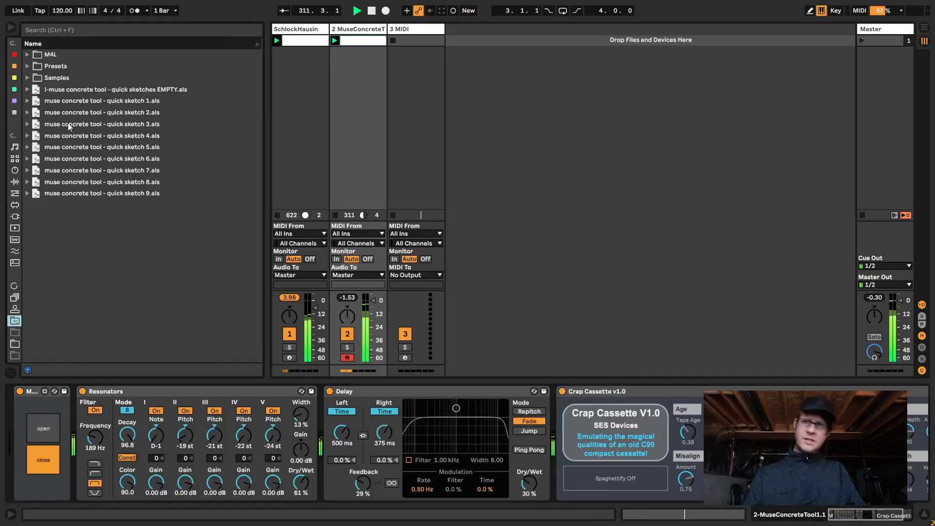
click(28, 54)
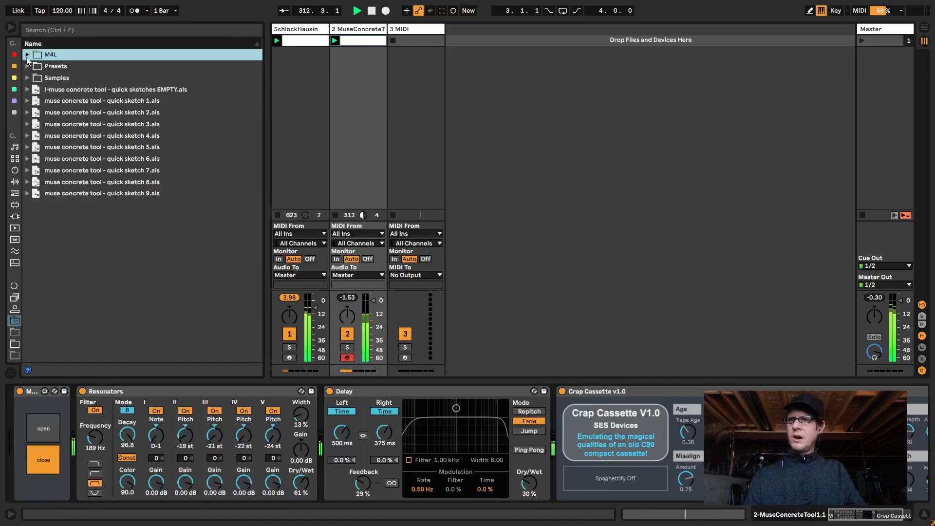
click(28, 54)
click(35, 78)
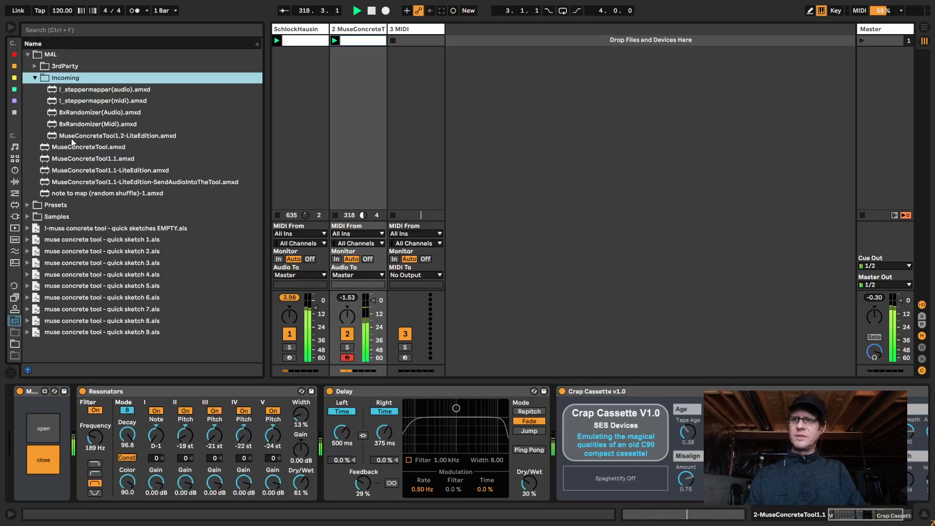
drag(78, 137, 418, 91)
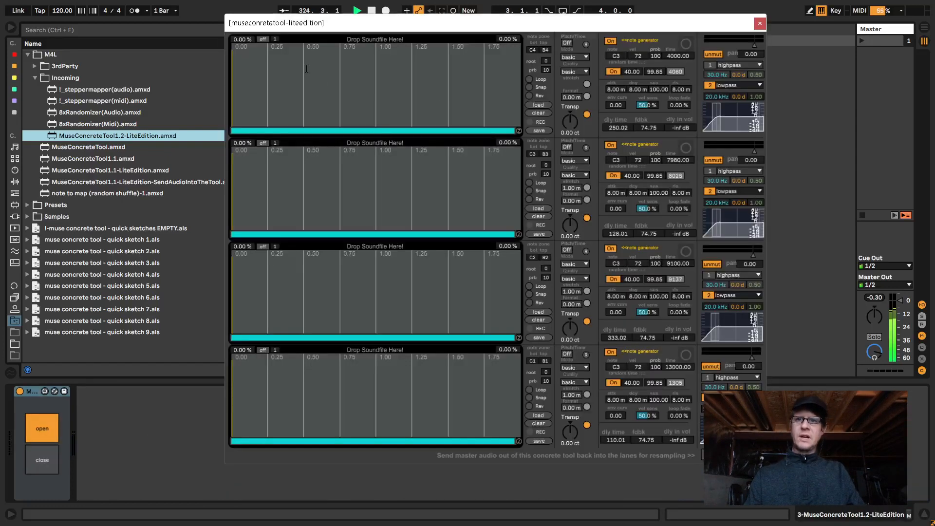
Step: Switch on the first lane's header option with value 7, and try the lane's note generator probability and on/off switch
click(264, 40)
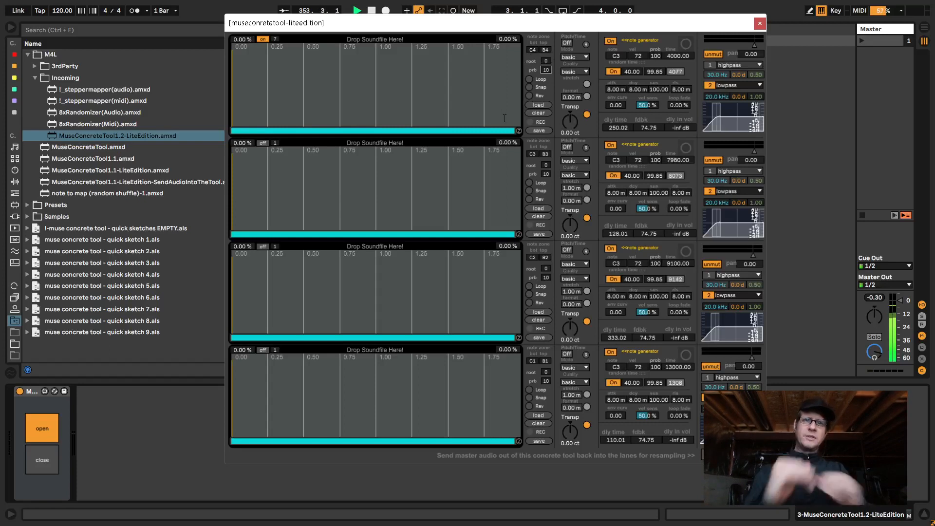
click(654, 58)
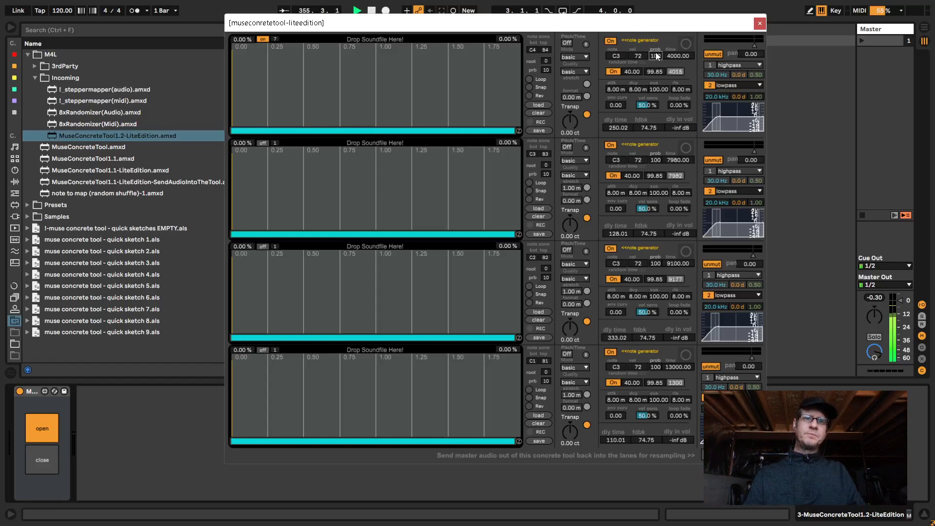
drag(657, 56, 657, 71)
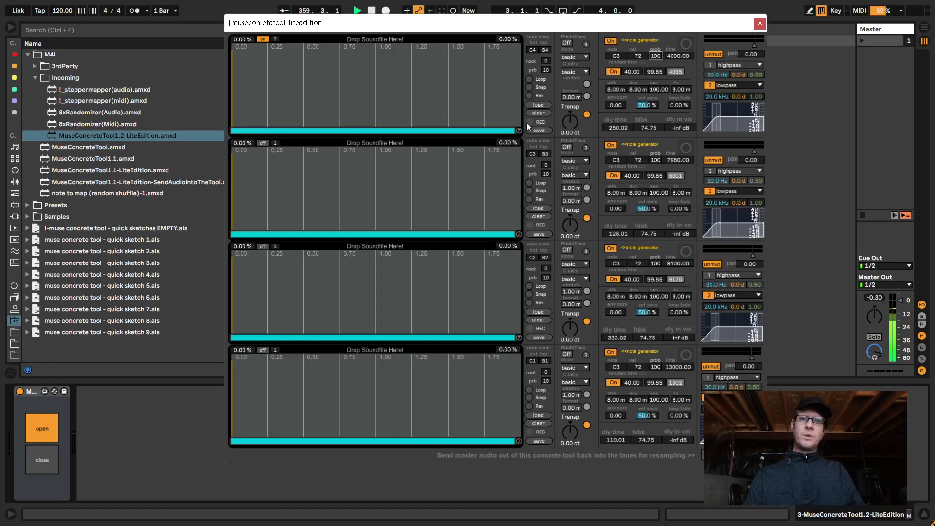
click(611, 41)
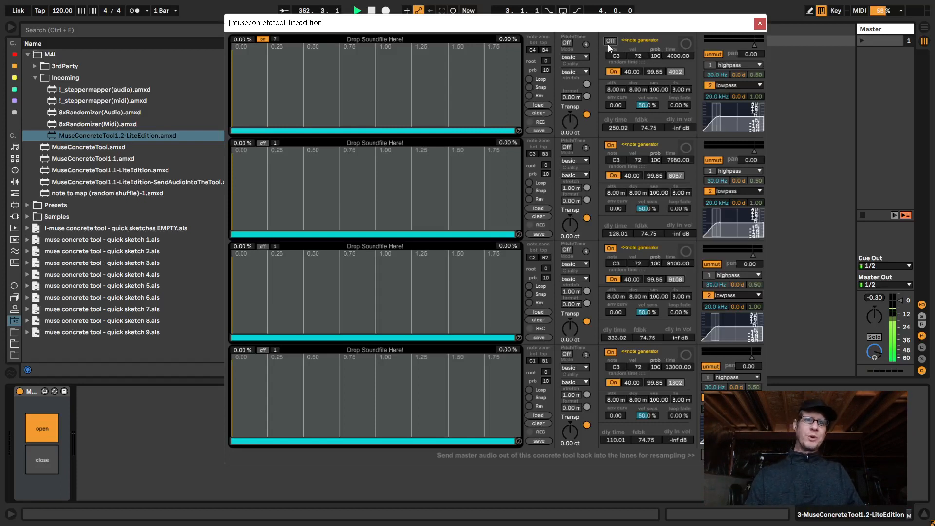
click(608, 43)
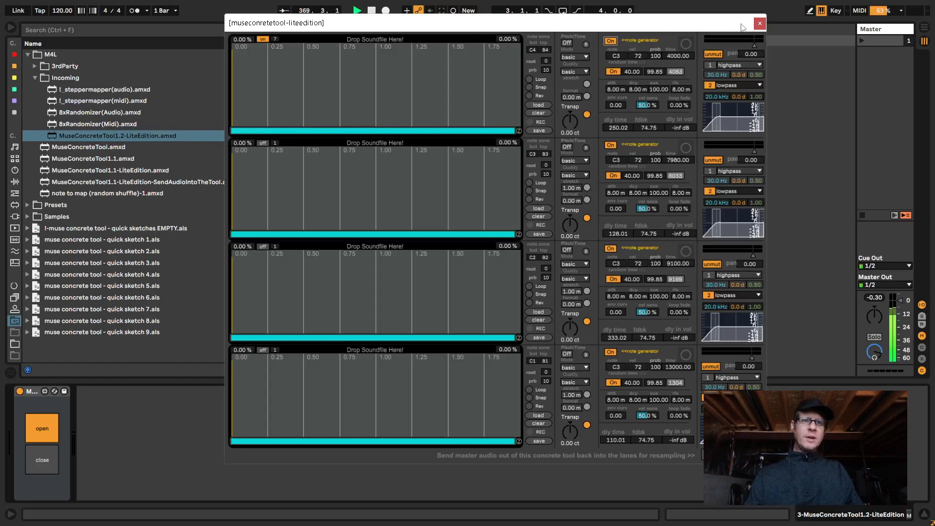
Step: Add !_steppermapper(audio).amxd after the Lite Edition device and shorten its first sequencer row to 14 steps
click(760, 23)
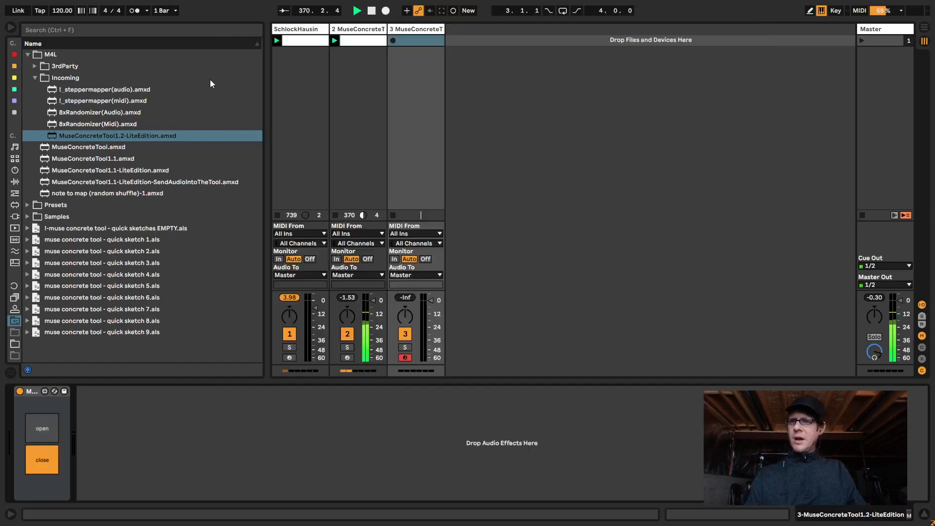
drag(95, 89, 33, 344)
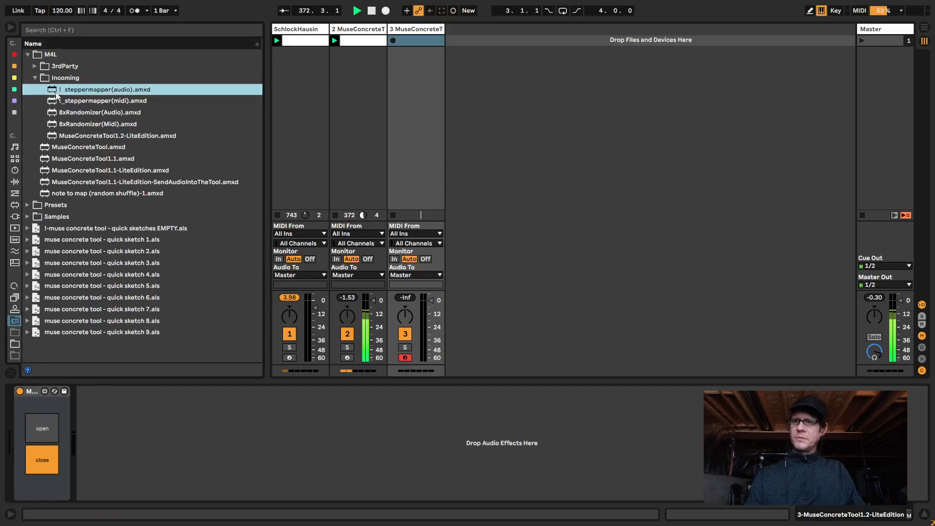
drag(99, 90, 138, 407)
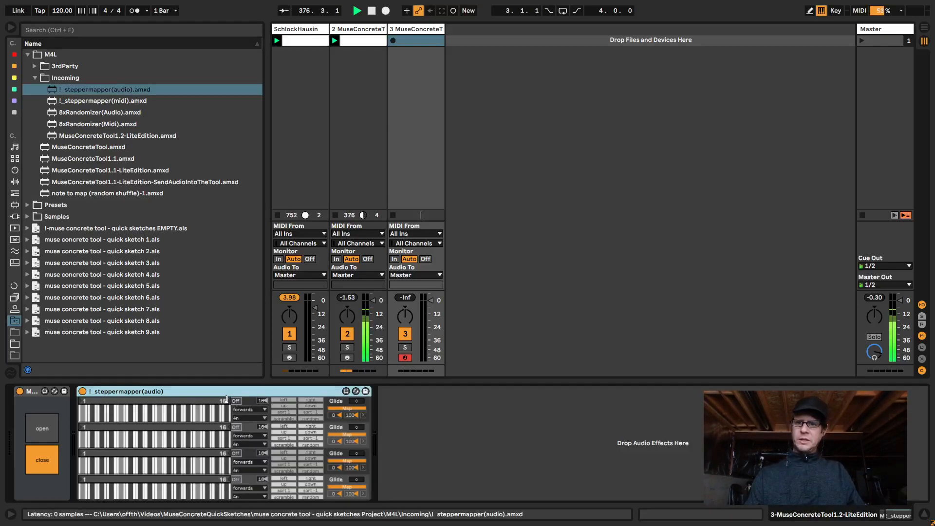
drag(229, 402, 211, 401)
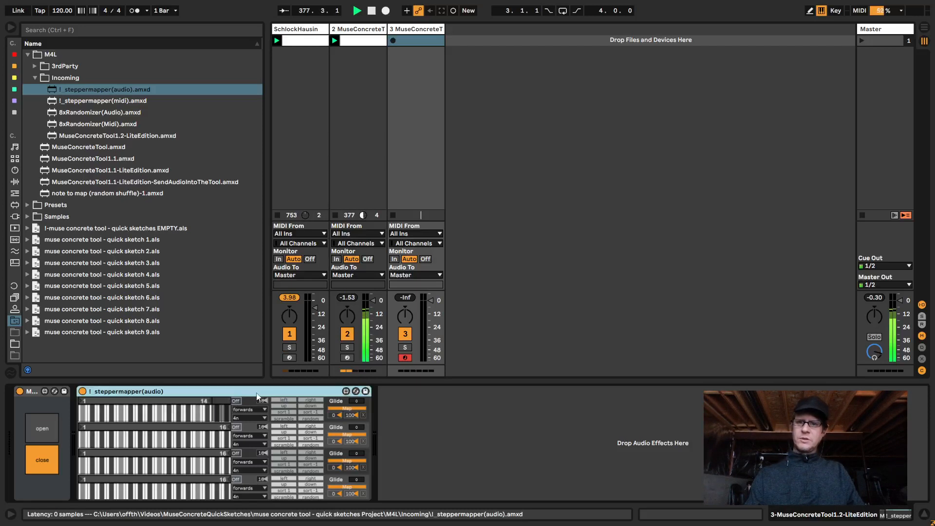
Step: Add 8xRandomizer(Audio).amxd directly before the stepper mapper and 8xRandomizer(Midi).amxd in front of the Lite Edition device
click(82, 101)
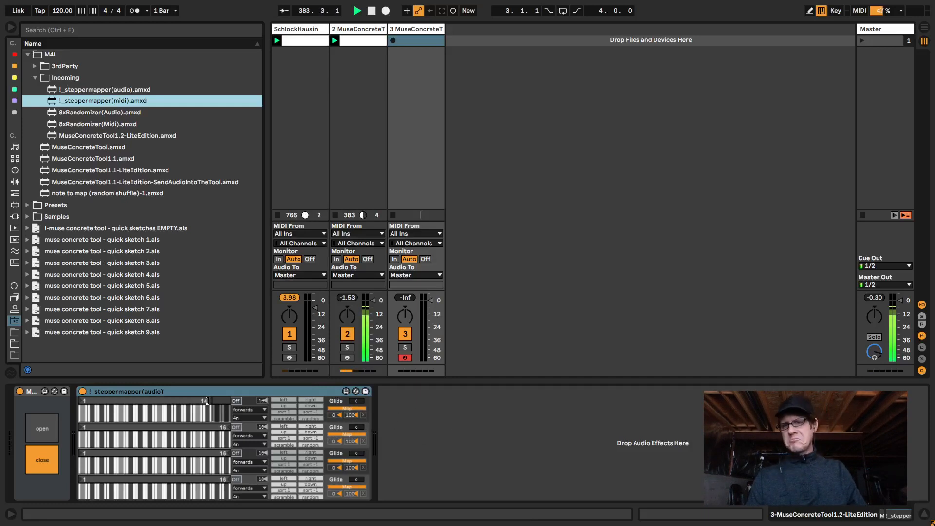
click(91, 116)
drag(93, 118, 72, 410)
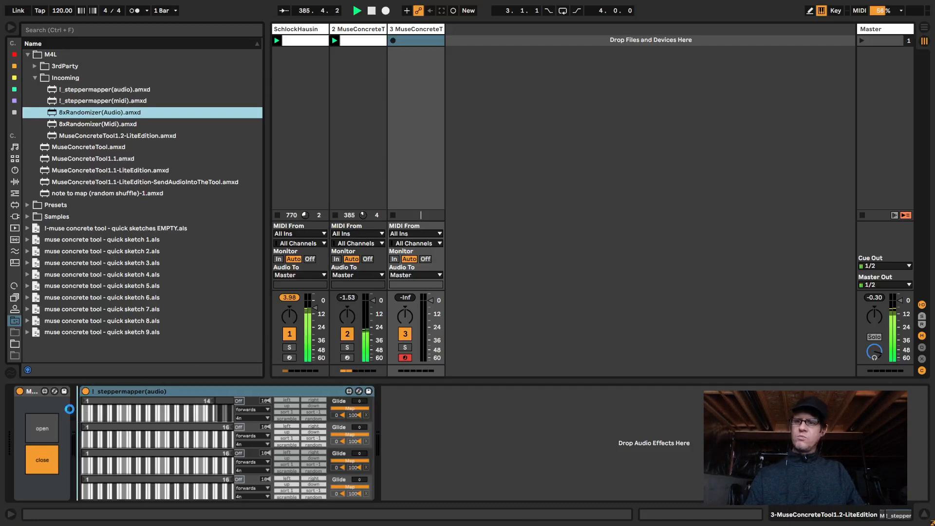
drag(70, 410, 69, 409)
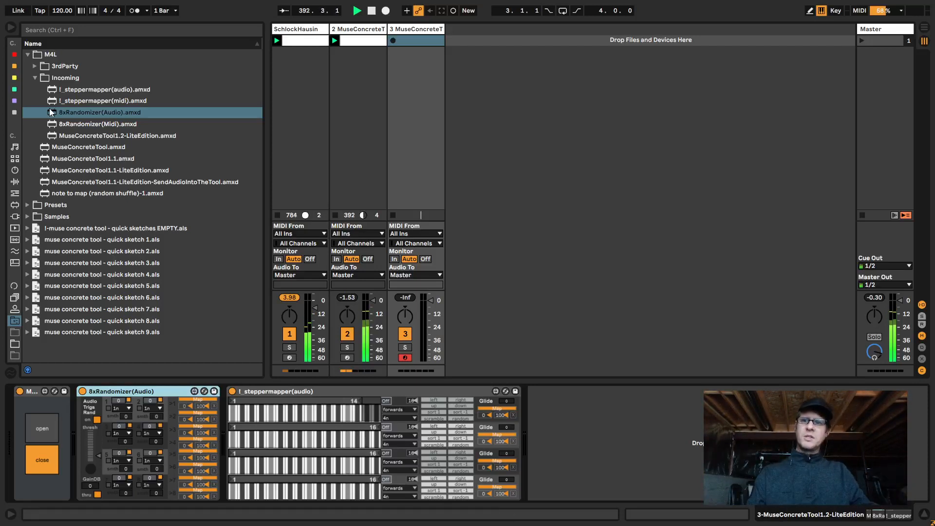
drag(85, 128, 18, 415)
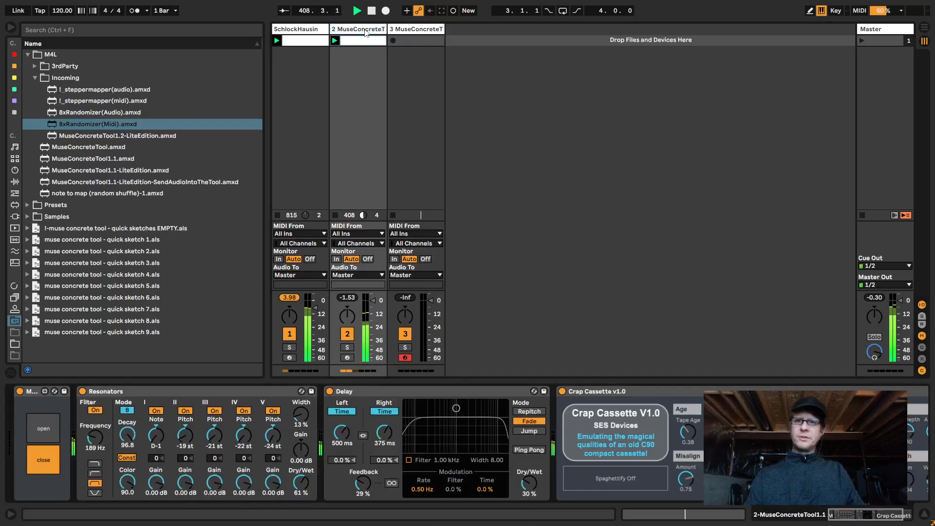
Step: Delete the third MIDI track with all its devices and collapse the Incoming folder
key(Left)
click(679, 392)
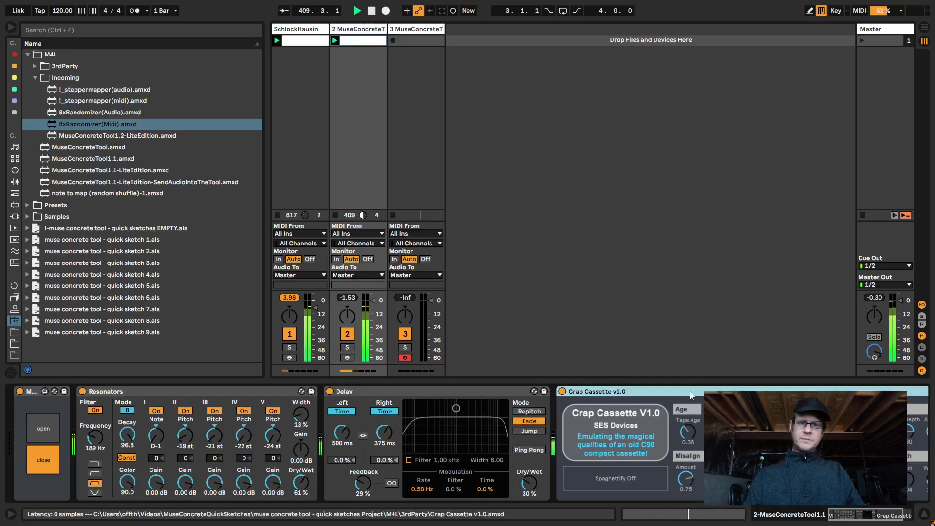
key(Right)
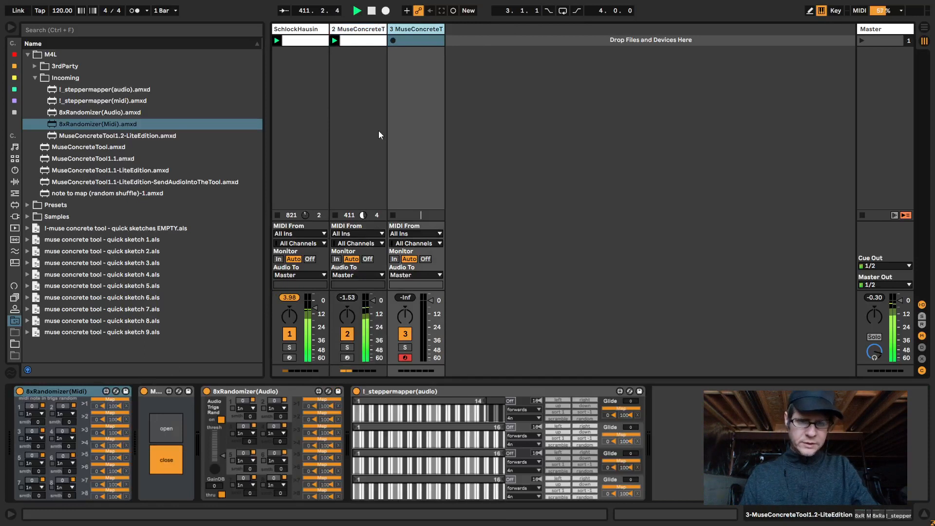
key(Delete)
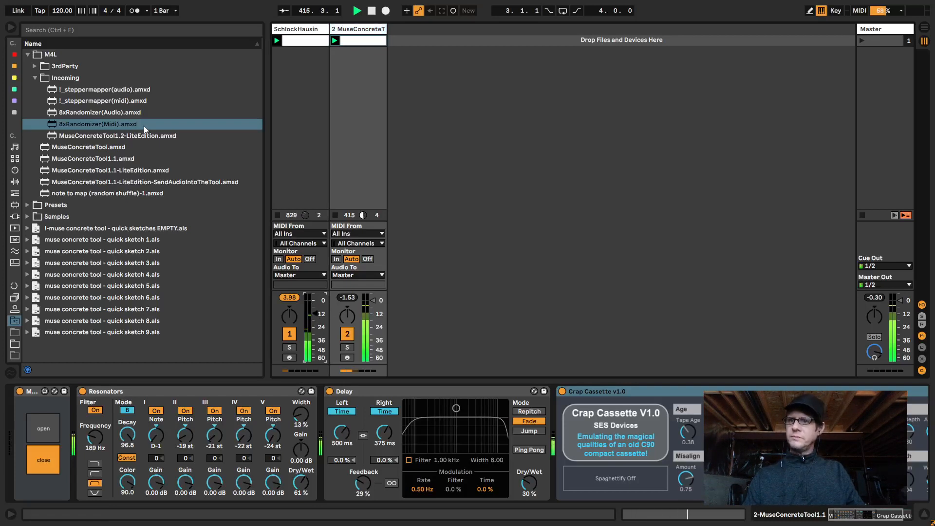
key(Left)
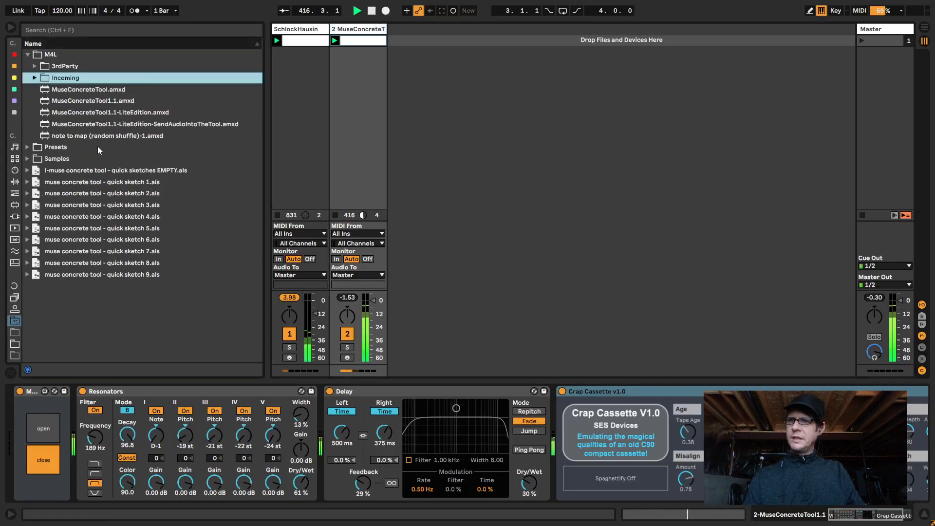
Step: Load MuseConcreteTool1.1.amxd onto a new third MIDI track and open its floating window
click(82, 101)
drag(371, 60, 408, 49)
key(alt+Tab)
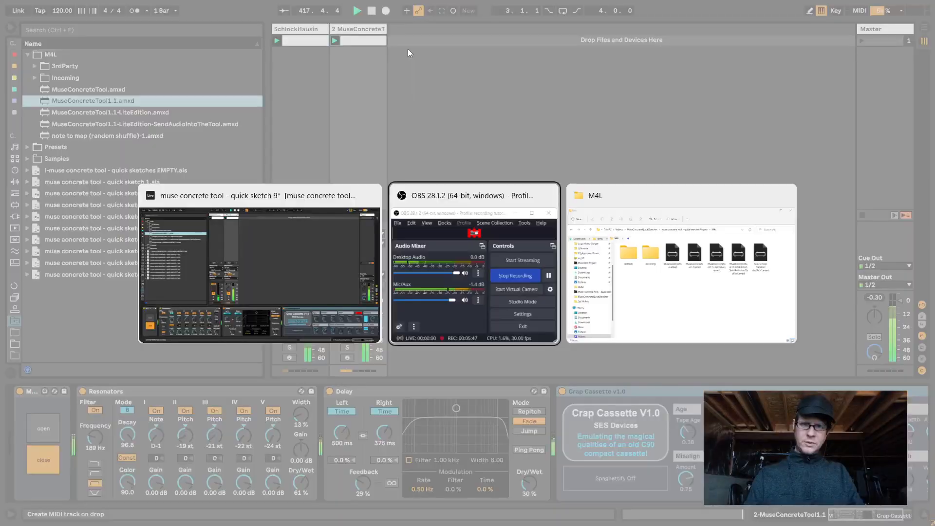
key(alt+Tab)
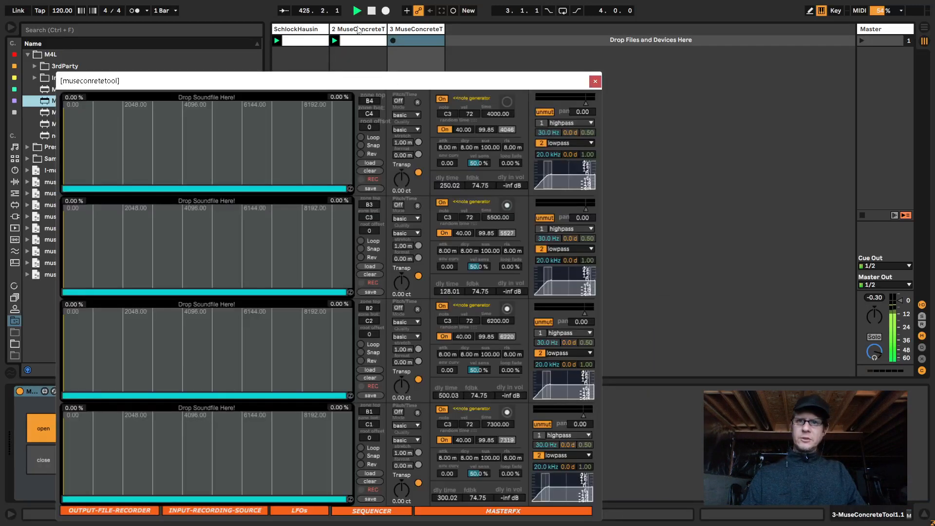
Step: View the second track's effect chain and move the floating device window clear of the browser
click(359, 31)
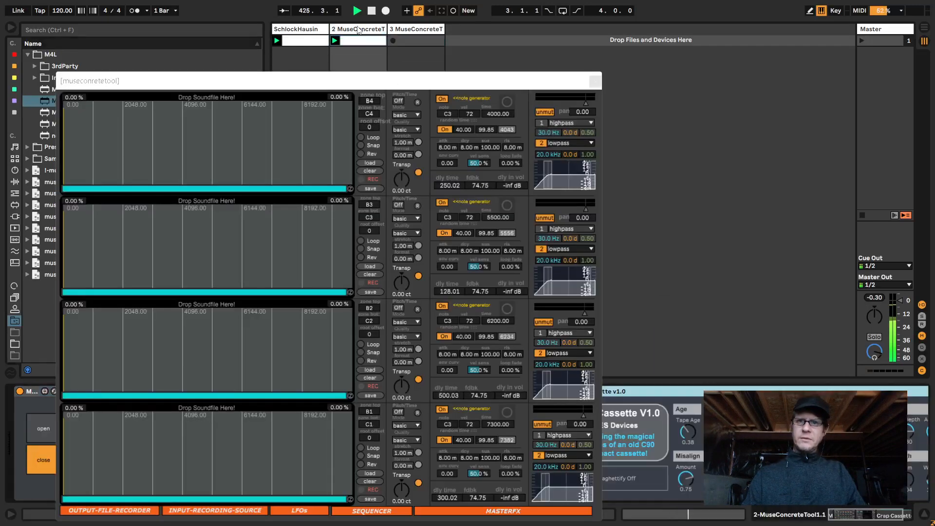
click(853, 518)
drag(853, 516, 840, 517)
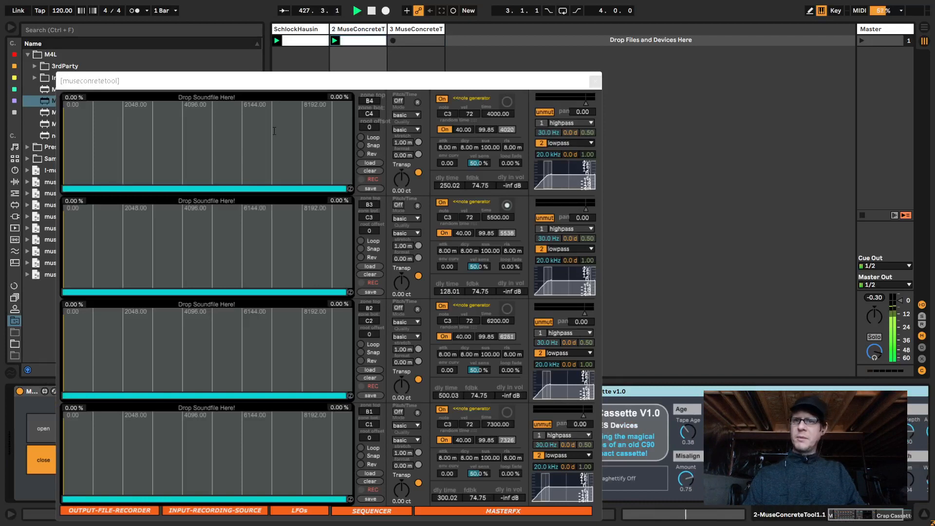
drag(273, 86, 520, 57)
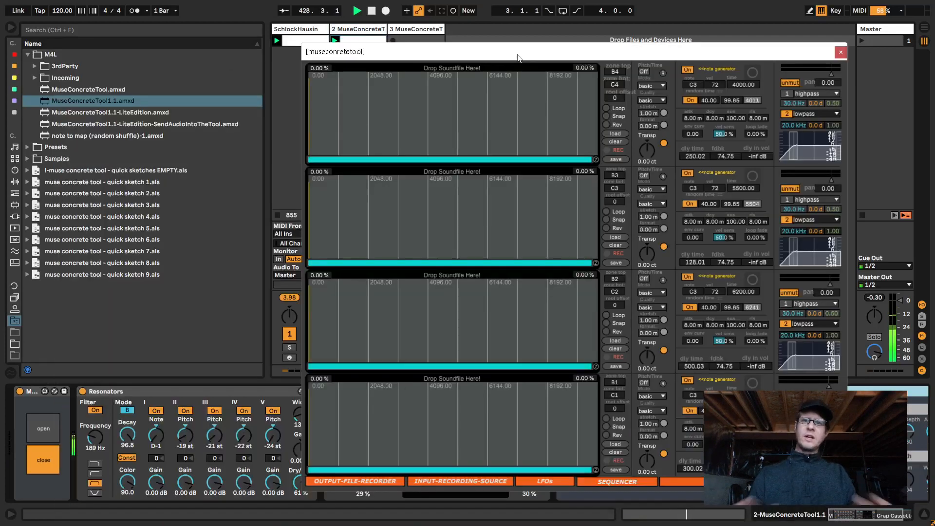
Step: Set the third track device's recording input source to SchlockHausin, Post Mixer, and raise SchlockHausin's second note-to-map probability to 52
click(416, 32)
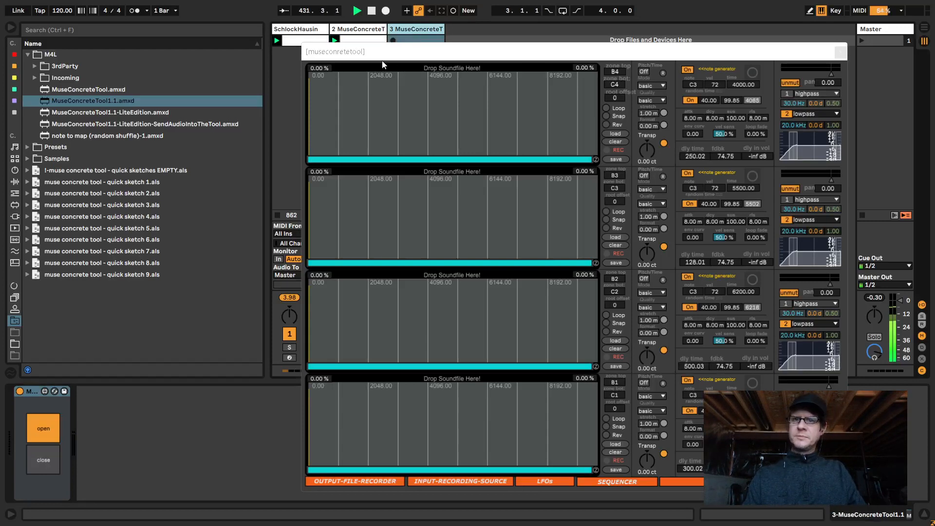
drag(382, 52, 464, 54)
click(546, 483)
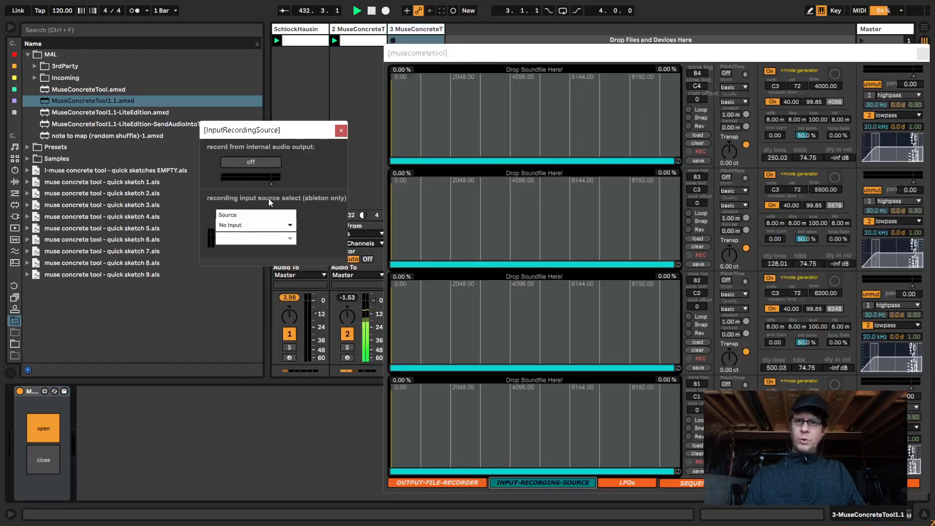
click(259, 224)
click(251, 241)
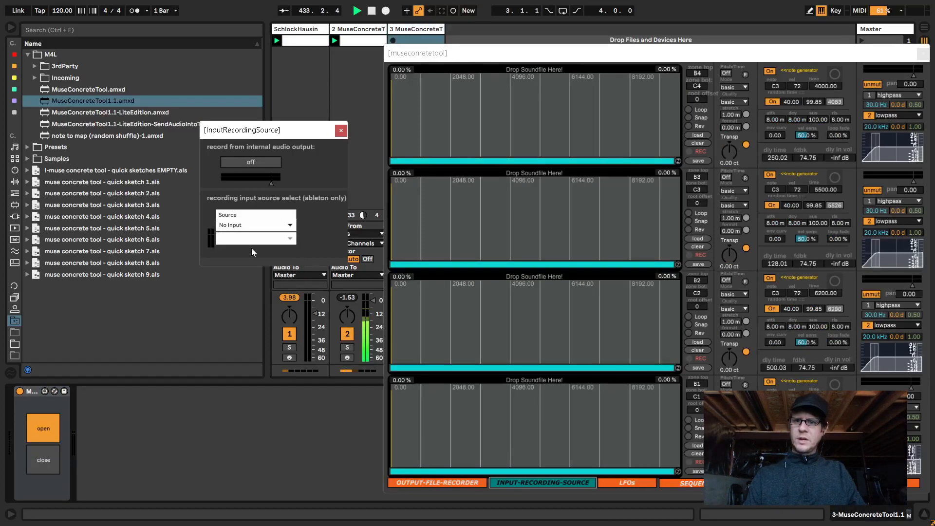
click(291, 298)
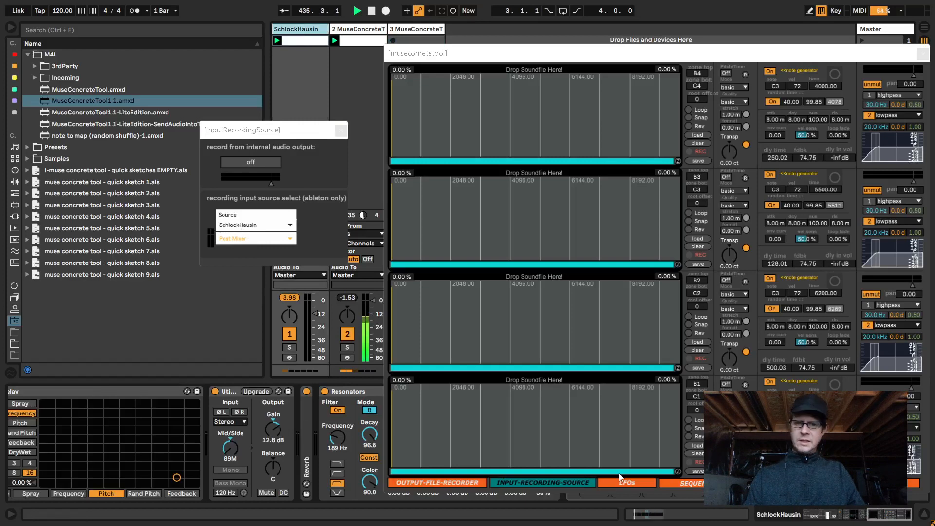
drag(871, 515, 805, 514)
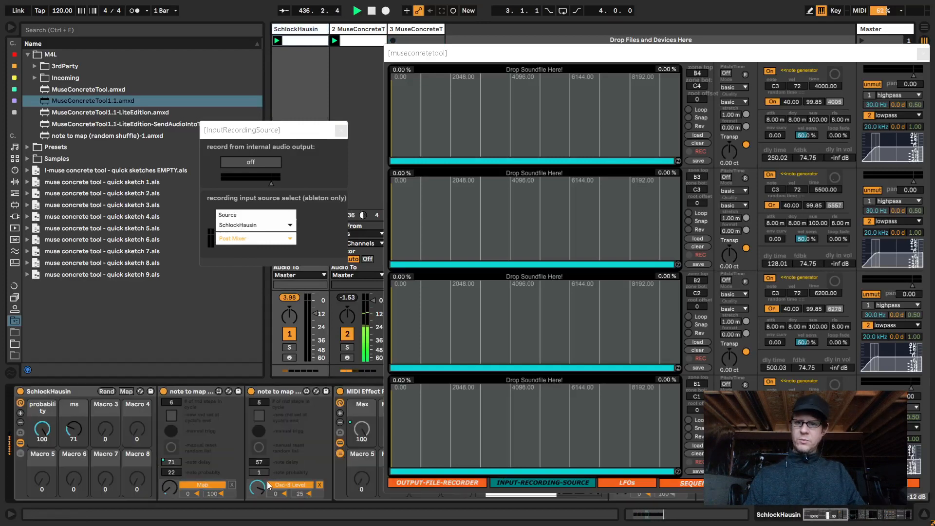
mouse_move(259, 473)
mouse_down()
mouse_move(258, 424)
mouse_move(264, 481)
mouse_up()
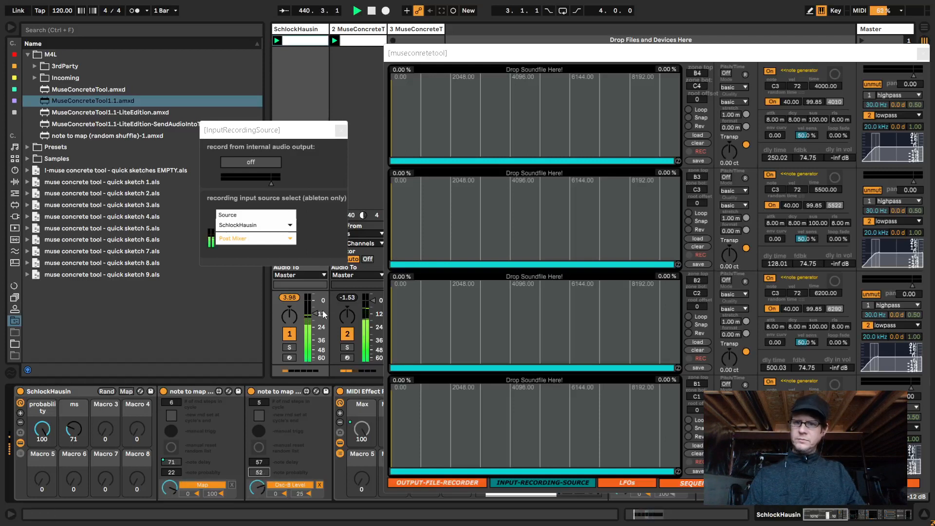
Step: Record SchlockHausin audio into the first lane and select its 34.1% to 94.7% range with the lane's note generator off
click(688, 150)
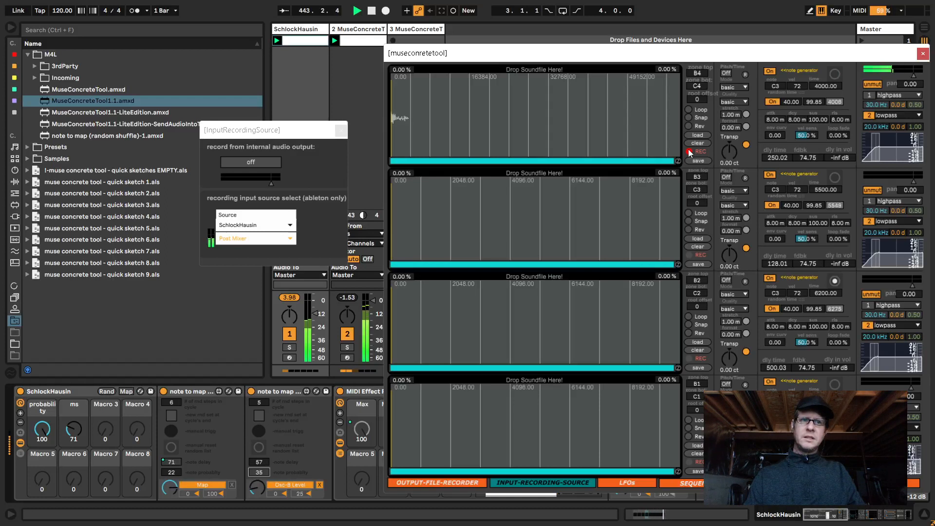
click(689, 150)
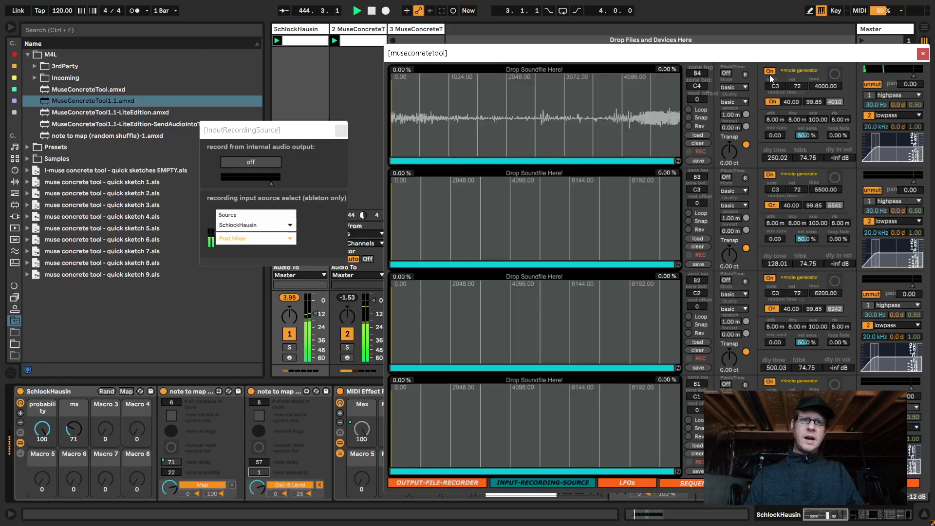
click(770, 73)
drag(558, 123, 665, 122)
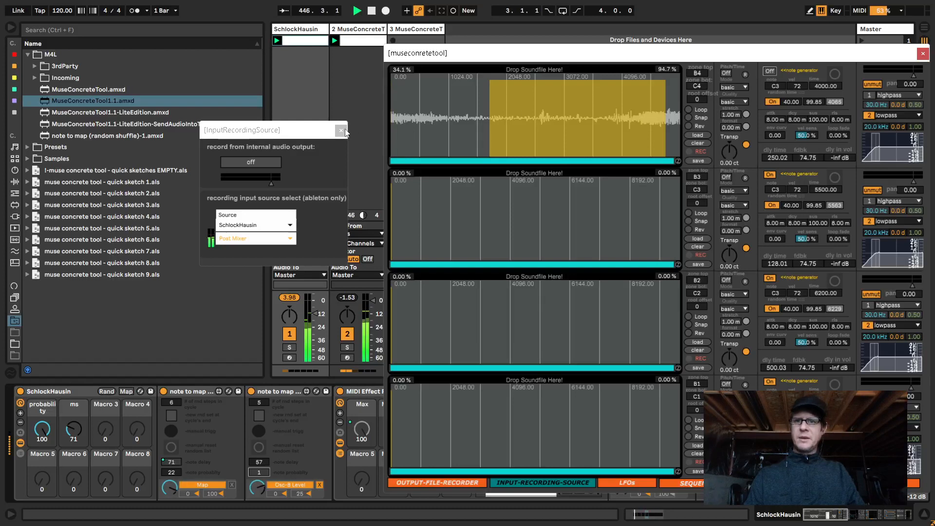
Step: Record a short take of SchlockHausin audio into the second lane and switch off that lane's note generator
click(690, 254)
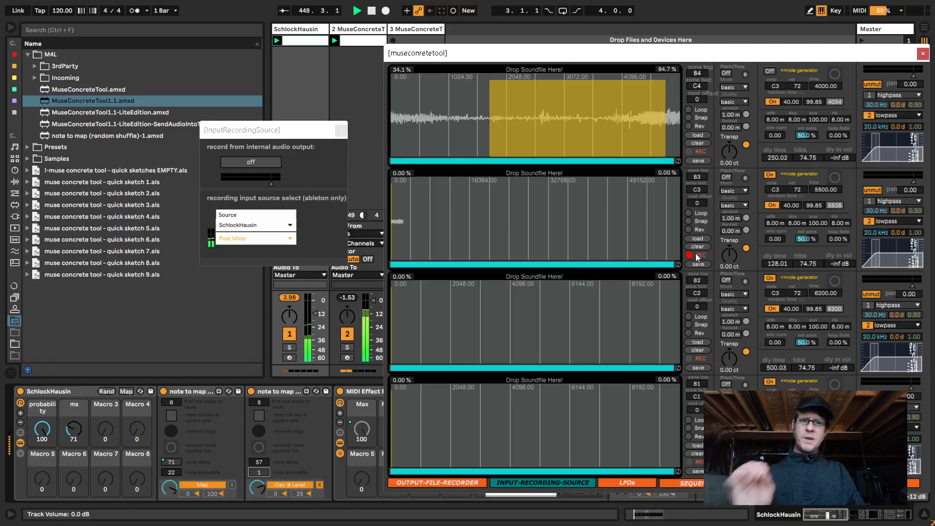
click(691, 254)
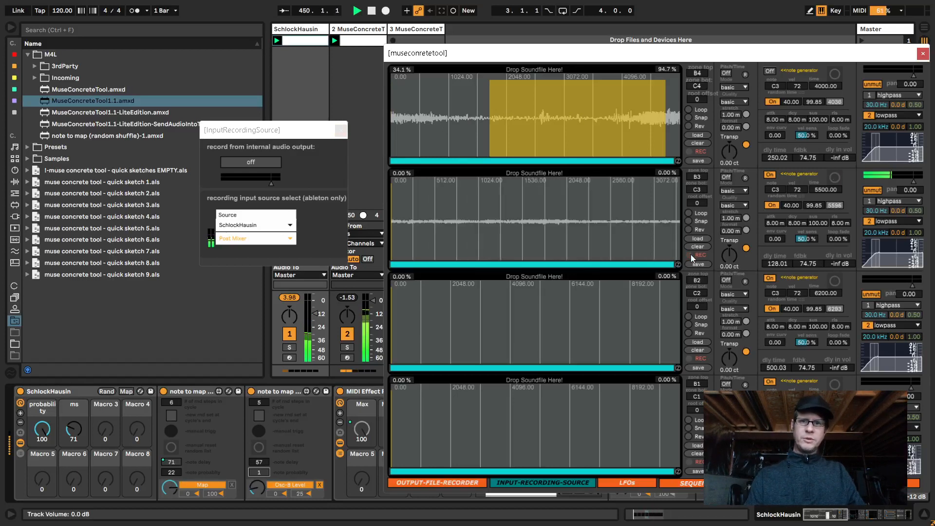
click(767, 175)
Step: Raise the SchlockHausin track's volume slightly and record a short take of it into the third lane
drag(315, 314, 315, 309)
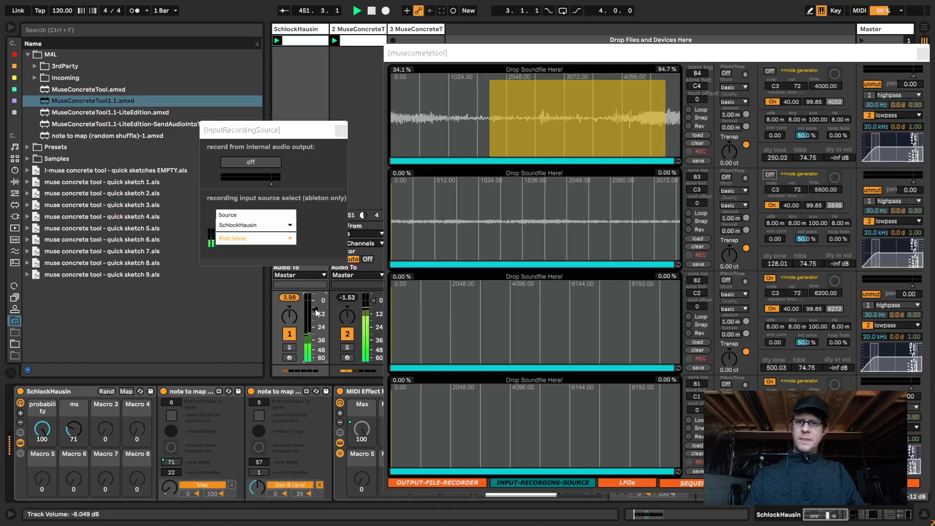
click(689, 359)
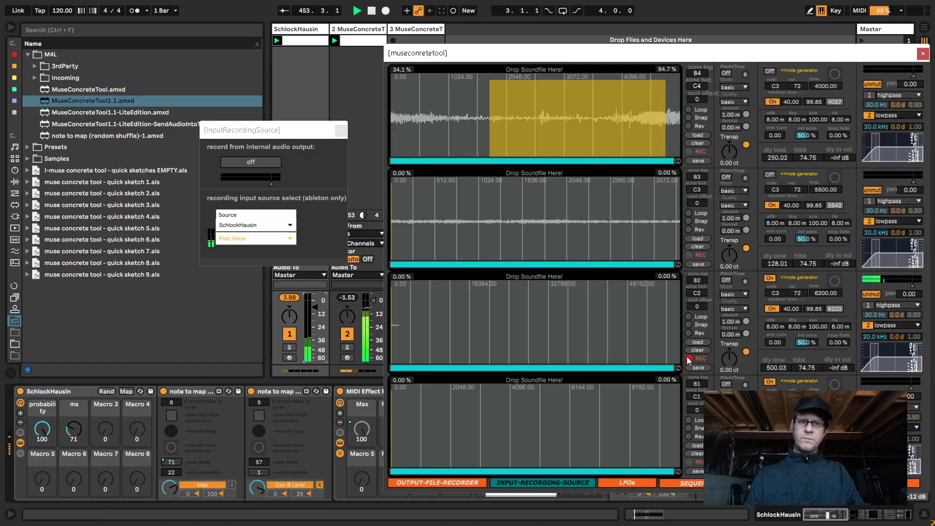
click(689, 358)
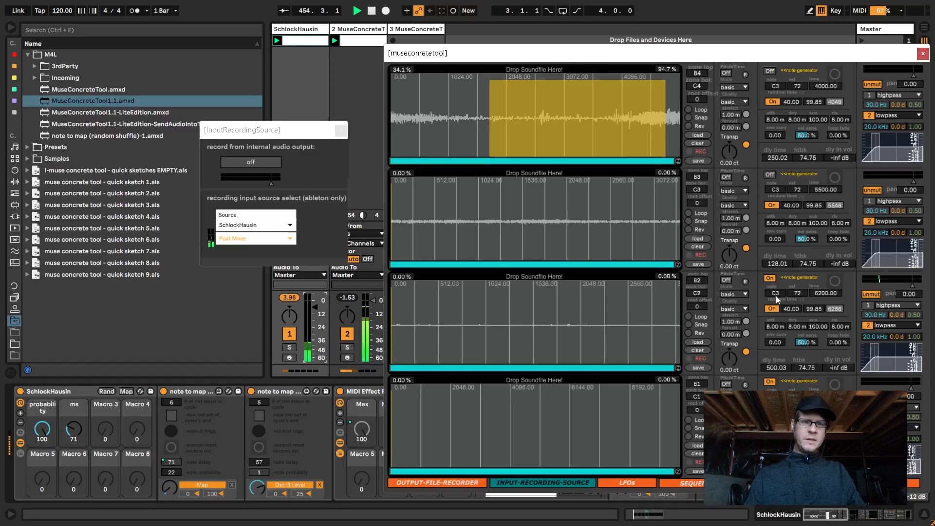
Step: Set the third lane's note generator to note C-1 and time 1000, and close the input recording source window
click(777, 293)
text(c)
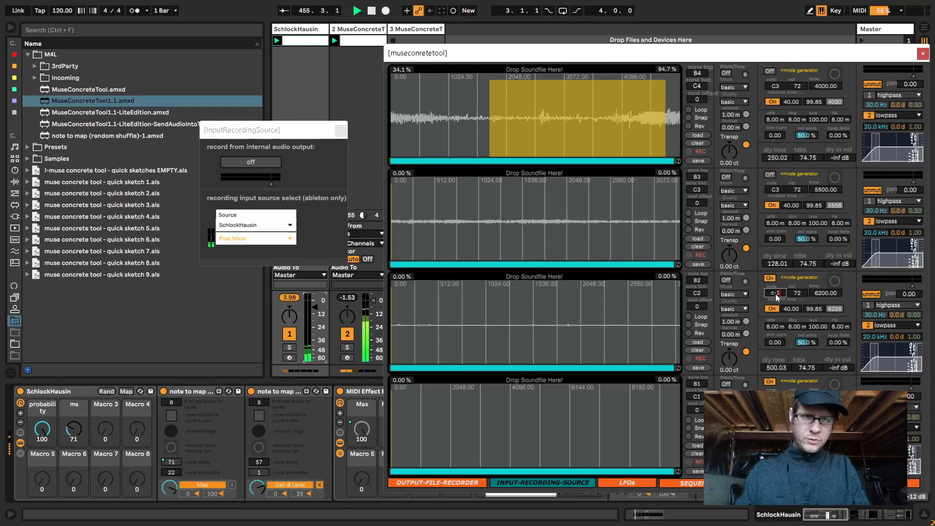
text(-1)
key(Return)
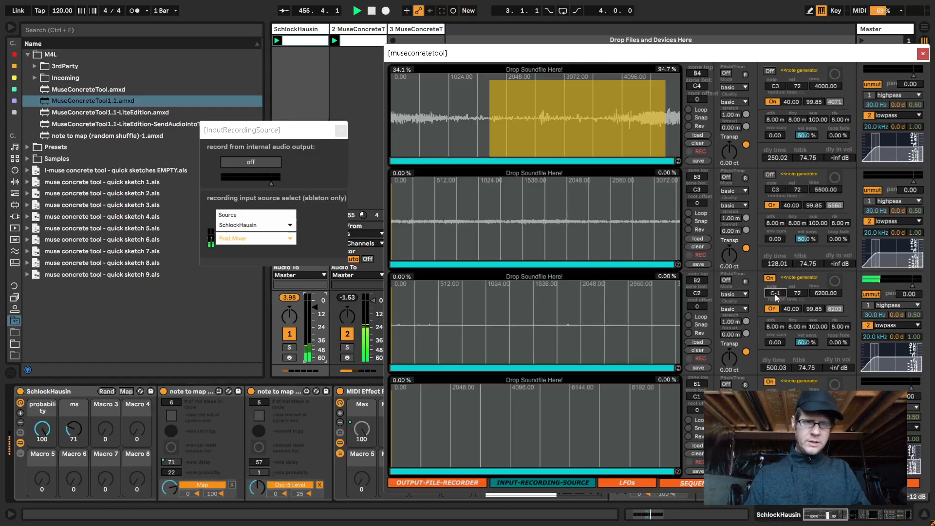
click(821, 293)
text(1-000)
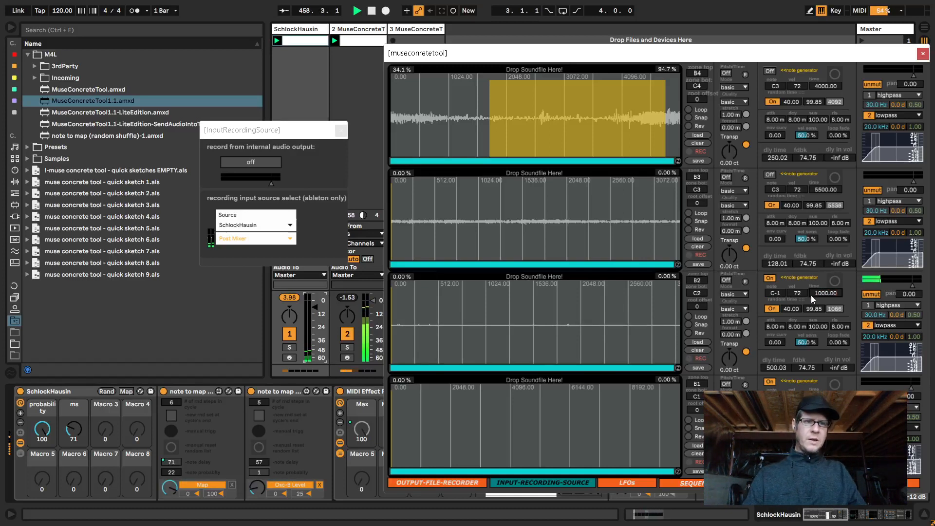
click(341, 131)
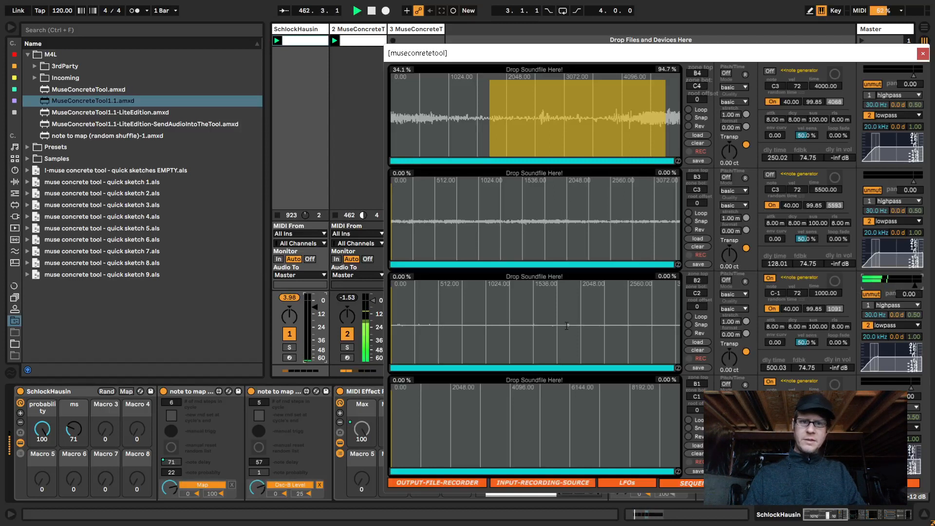
Step: Select the third lane's 60.8% to 61.9% range and set its envelope to 2 ms attack, 94.8 ms decay and 106 ms release
drag(566, 326, 580, 324)
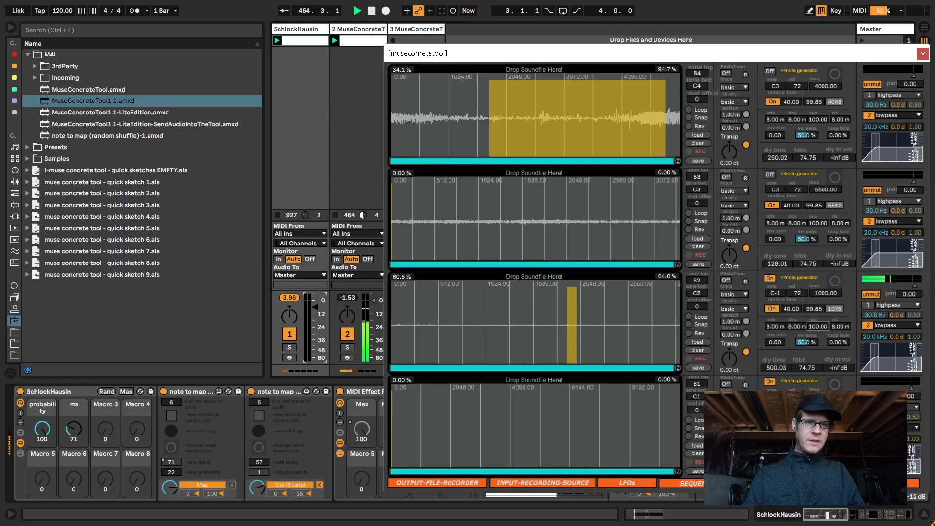
drag(796, 327, 844, 323)
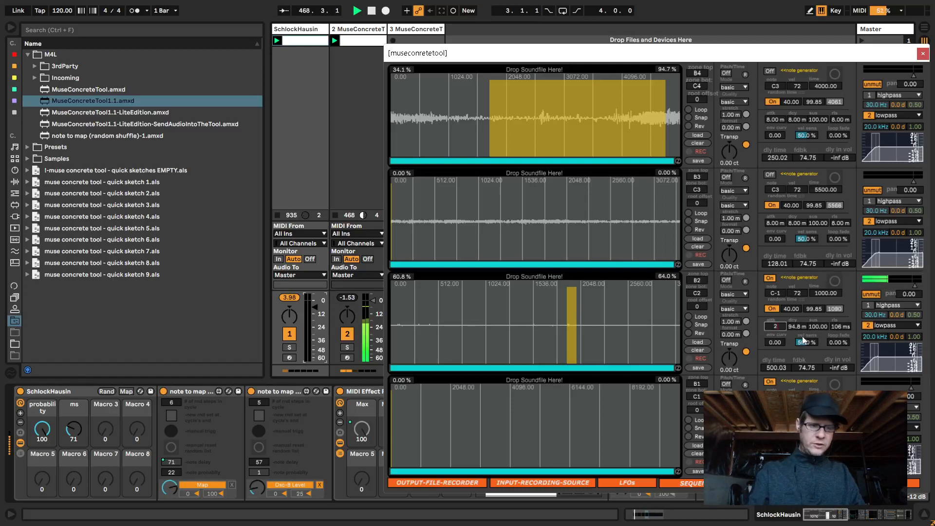
key(Return)
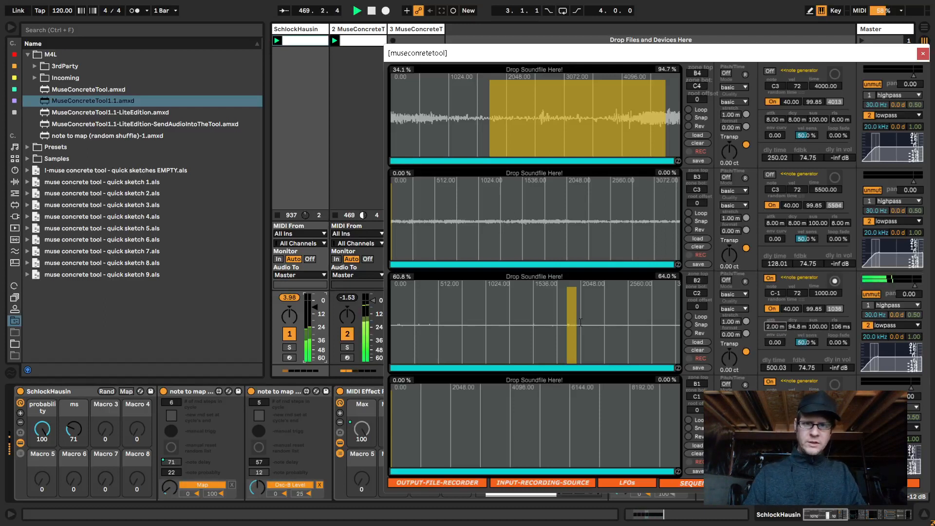
drag(568, 328, 570, 328)
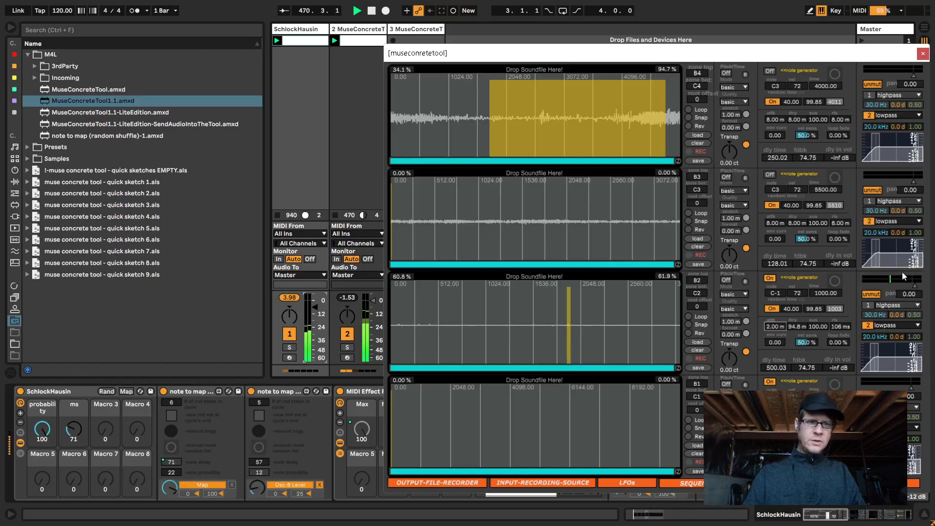
Step: Raise the third lane's volume, set its generator note to C-2 and select its 13.1% to 14.3% range
drag(915, 284, 916, 284)
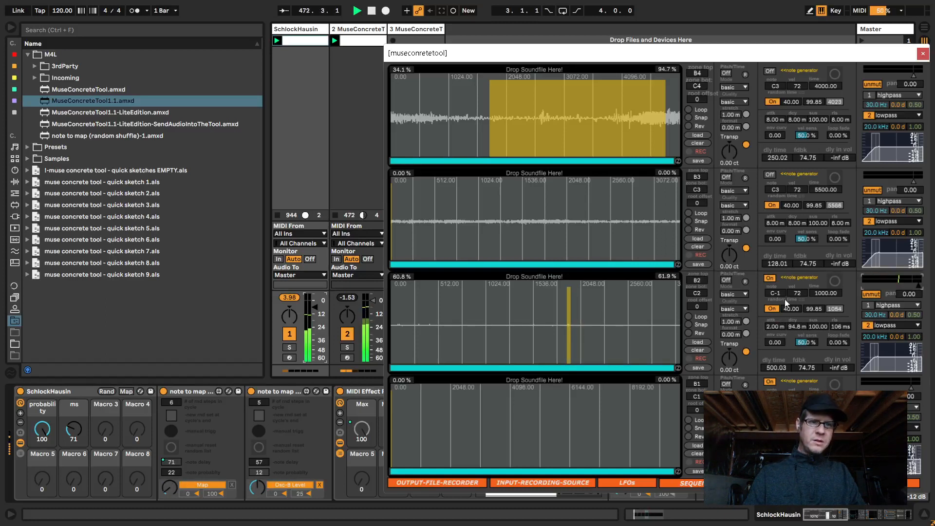
drag(779, 294, 780, 312)
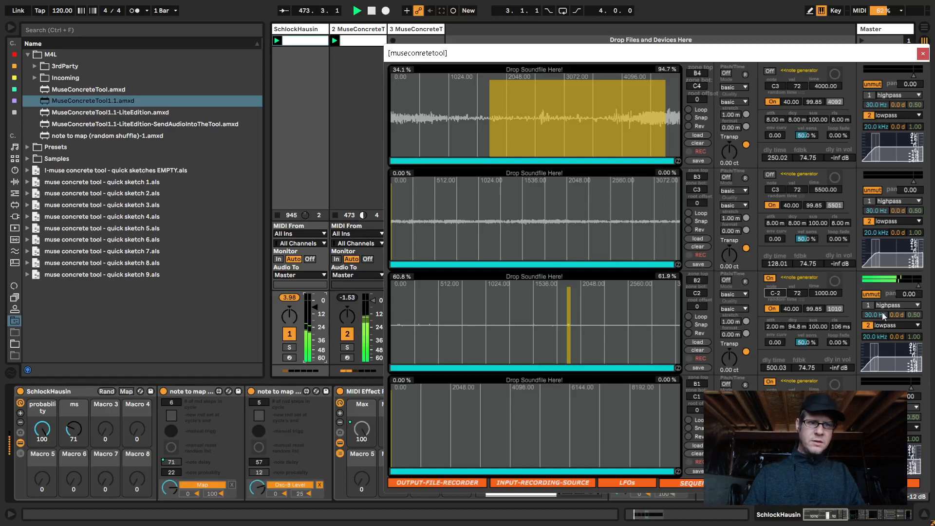
click(419, 325)
drag(433, 326, 435, 324)
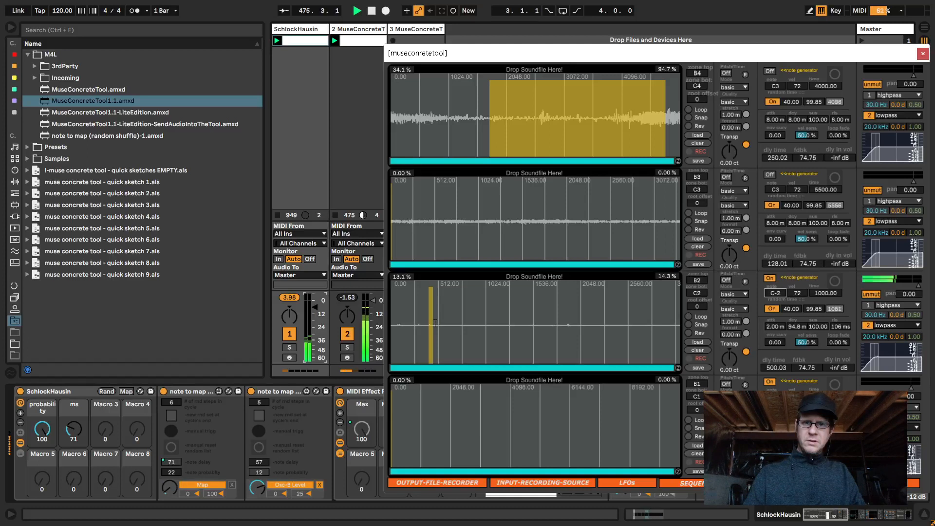
Step: Select the second lane's 45.9% to 50.1% range, with generator note G8 and delay input volume -4.8 dB
drag(523, 230, 537, 224)
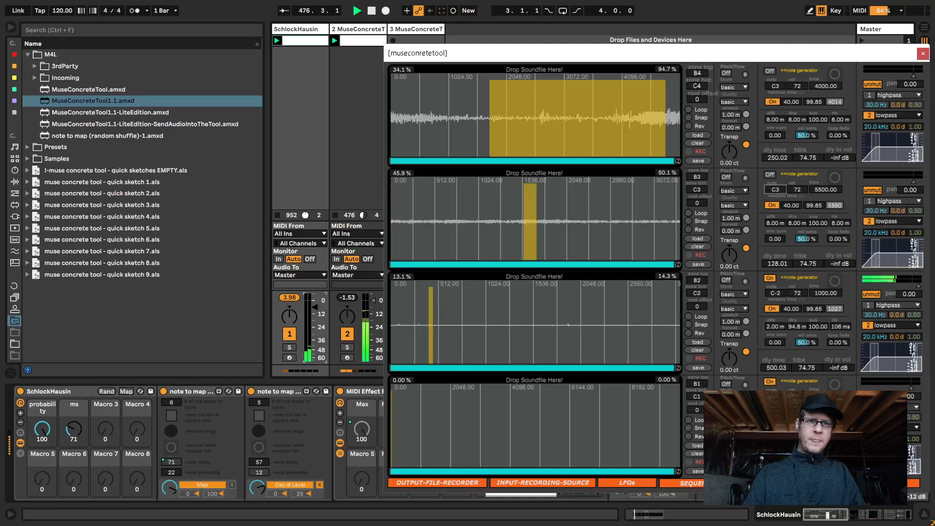
drag(775, 189, 775, 156)
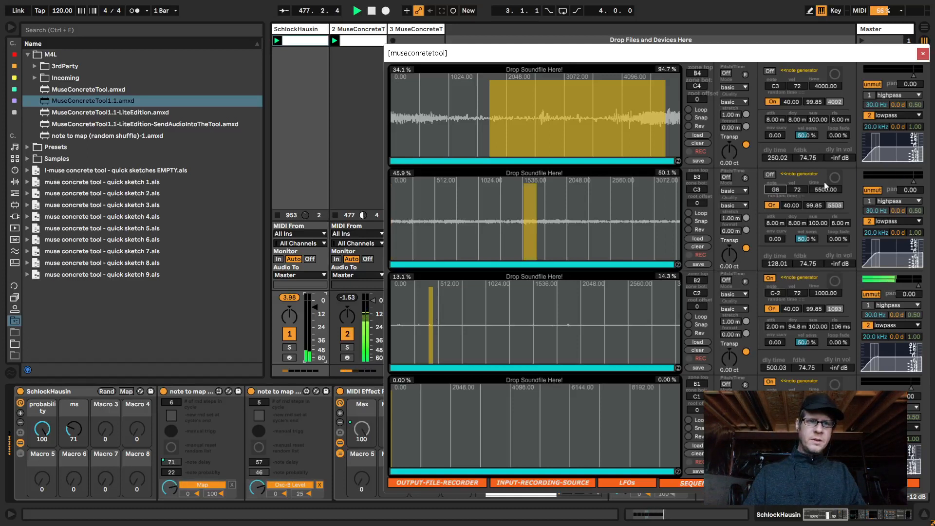
click(840, 262)
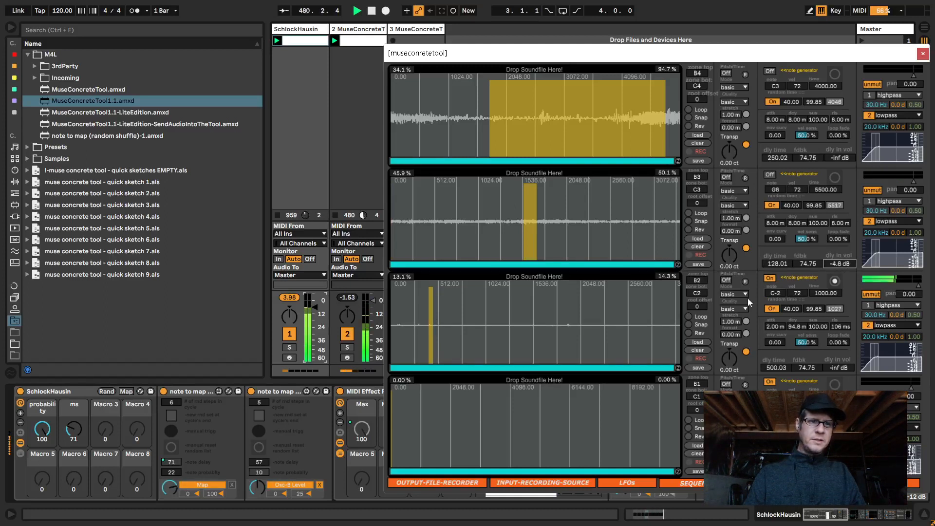
Step: Set the third lane's random time range to 0, its sustain to 0 and its decay to 5.16 ms
drag(813, 309, 813, 366)
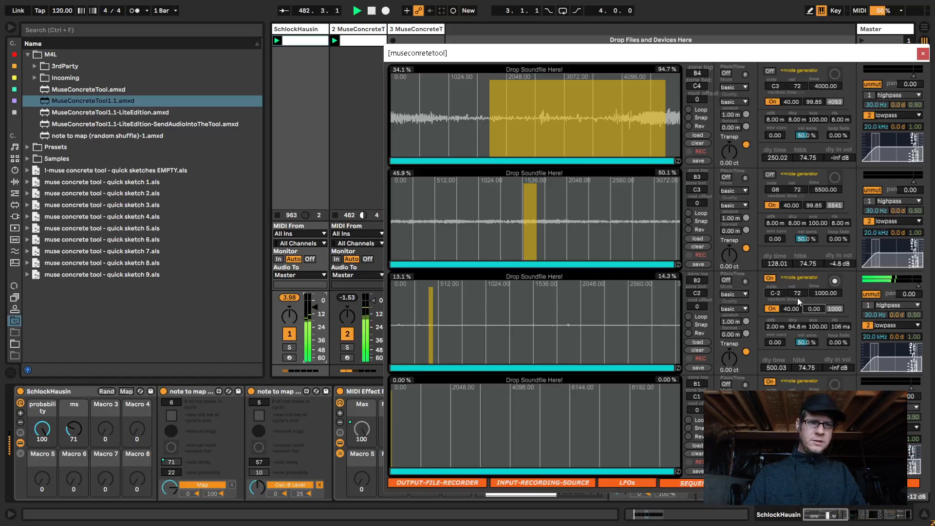
drag(821, 328, 821, 380)
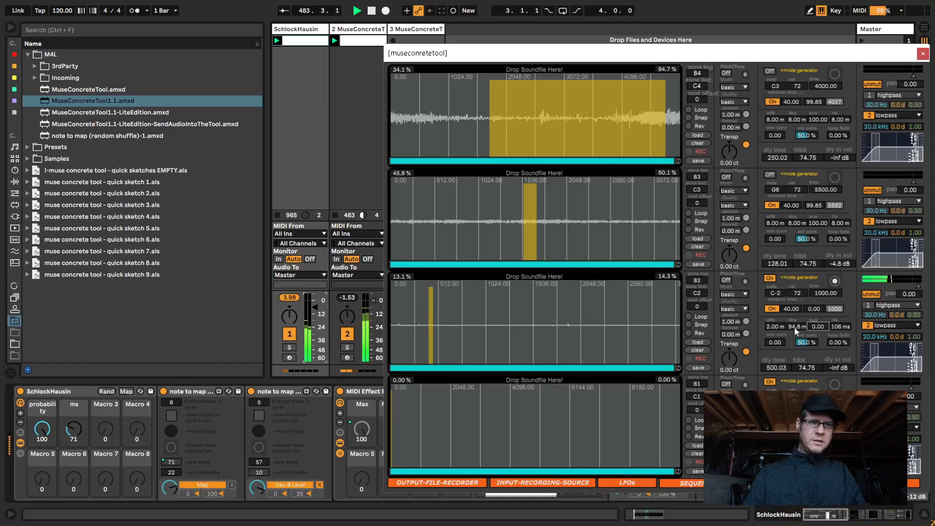
drag(794, 327, 794, 376)
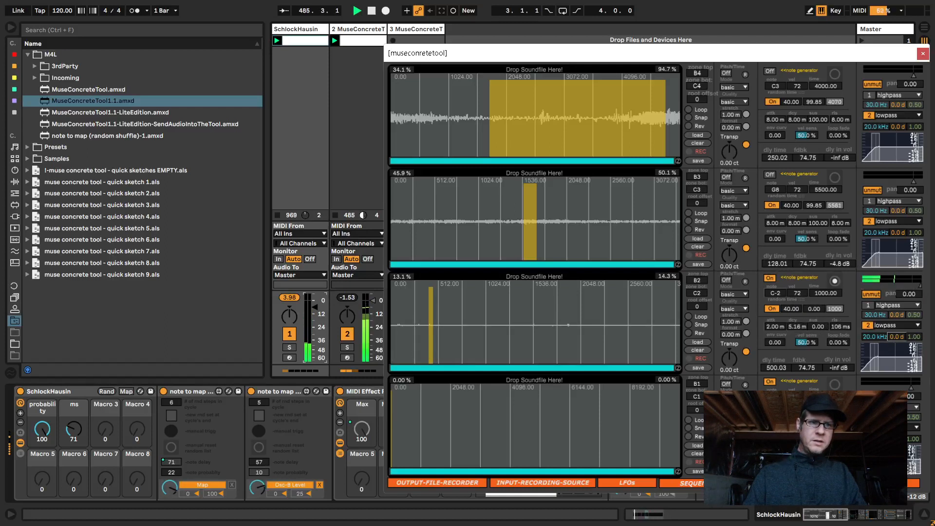
Step: Set the third lane's lowpass gain to 23 dB and enable its highpass filter at 30 Hz with resonance 10.3
mouse_move(887, 336)
mouse_down()
mouse_move(887, 312)
mouse_move(897, 343)
mouse_up()
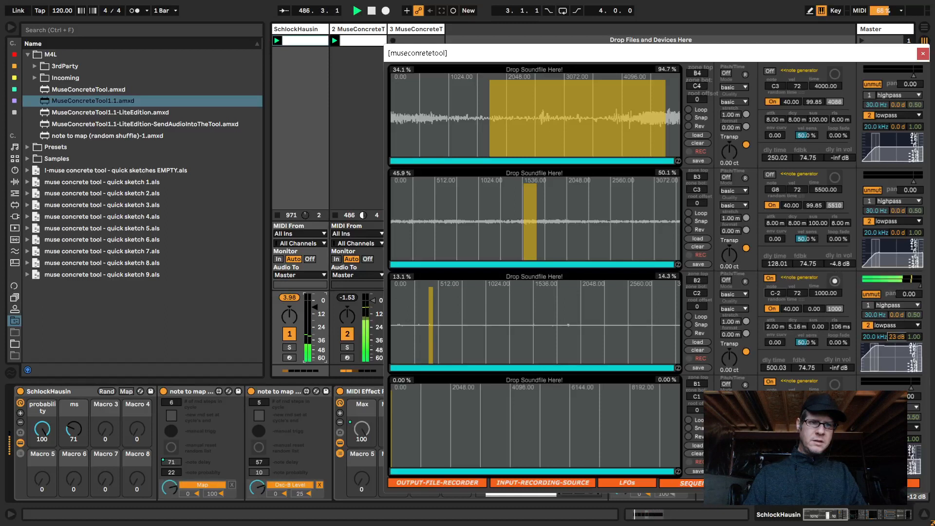
click(775, 293)
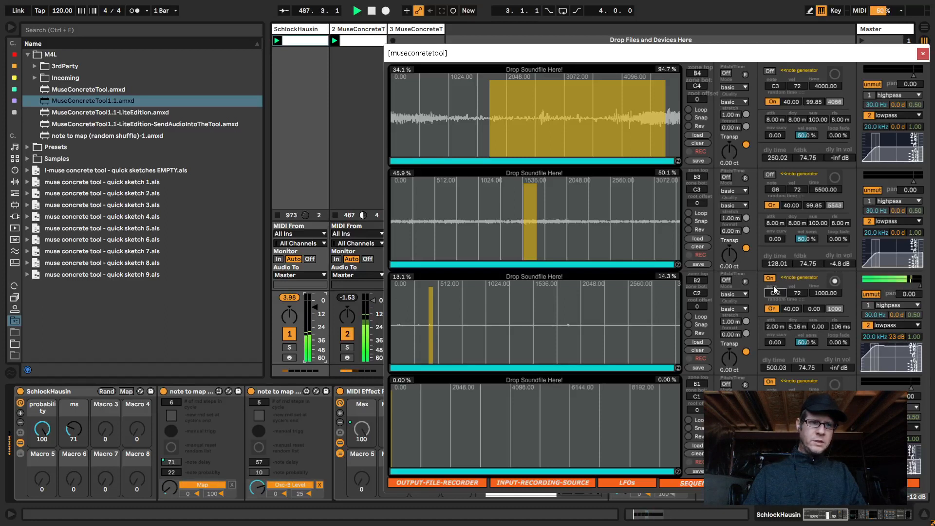
click(869, 306)
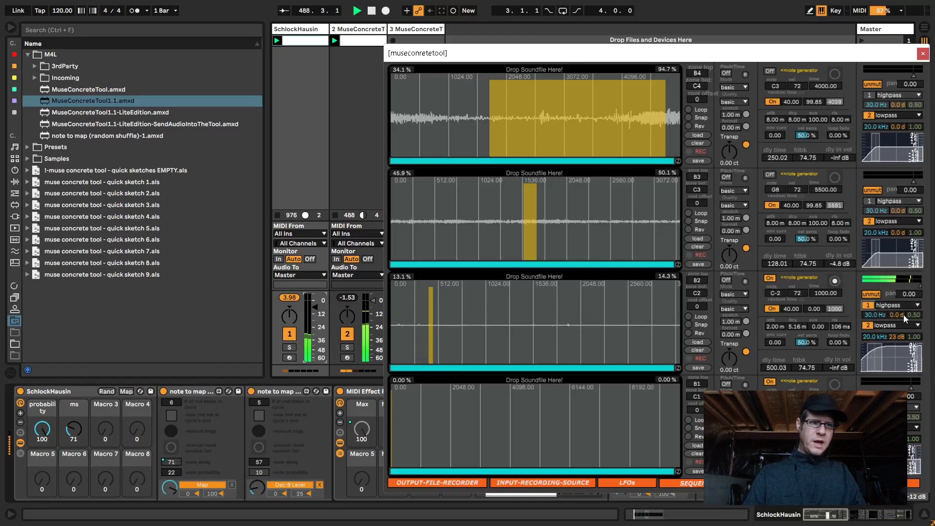
mouse_move(907, 314)
mouse_down()
mouse_move(911, 290)
mouse_move(913, 306)
mouse_move(913, 299)
mouse_up()
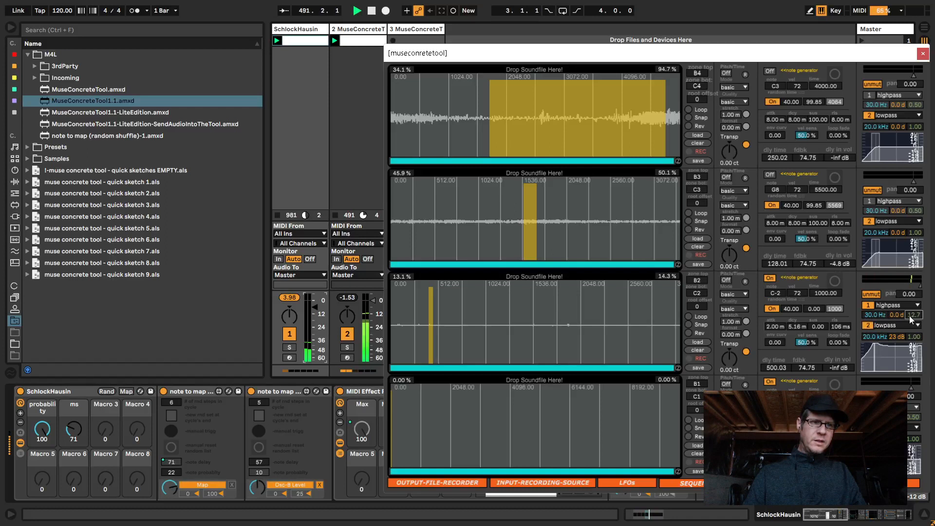
click(875, 315)
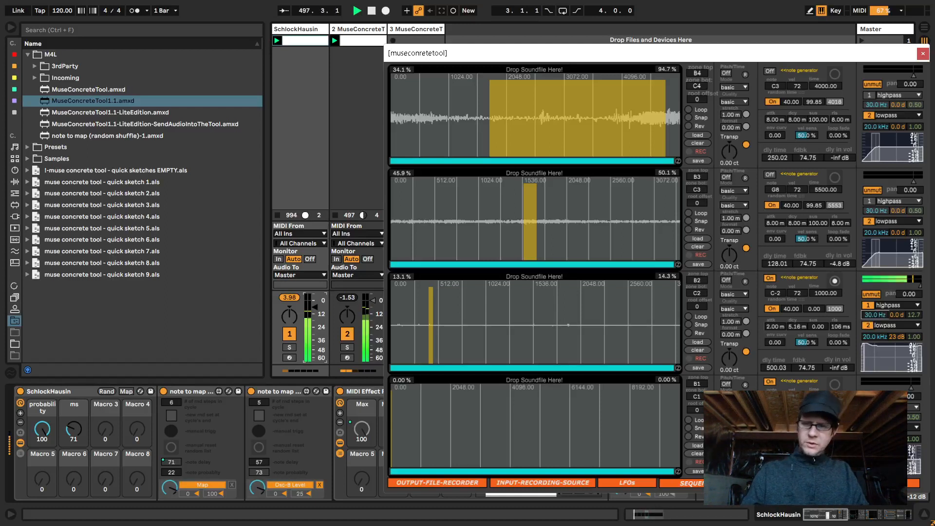
text(30)
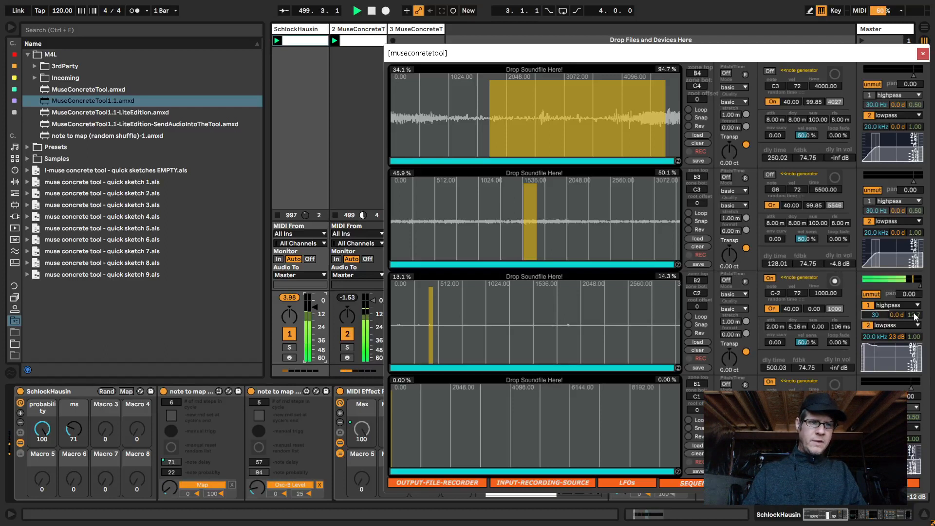
mouse_move(915, 315)
mouse_down()
mouse_move(915, 297)
mouse_move(914, 324)
mouse_up()
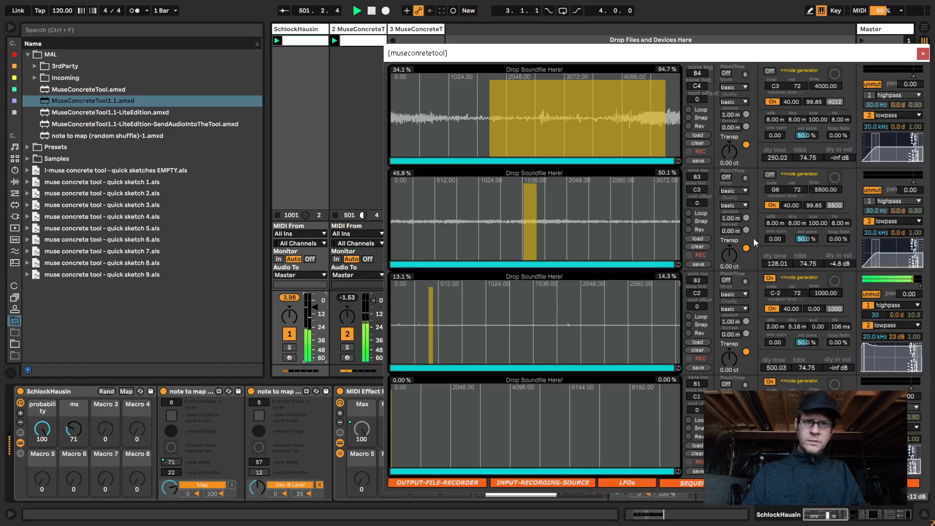
Step: Turn on the second lane's note generator and set its time to 12000
click(770, 175)
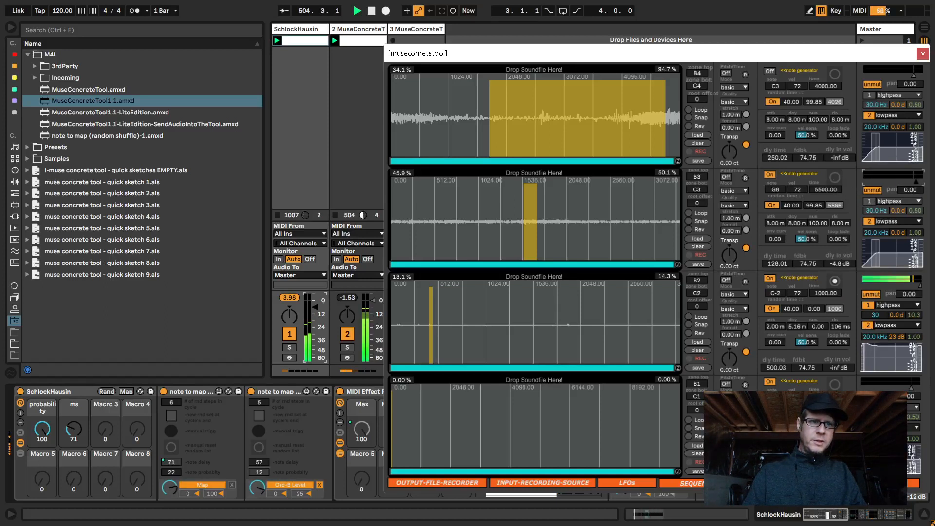
click(828, 189)
text(1200)
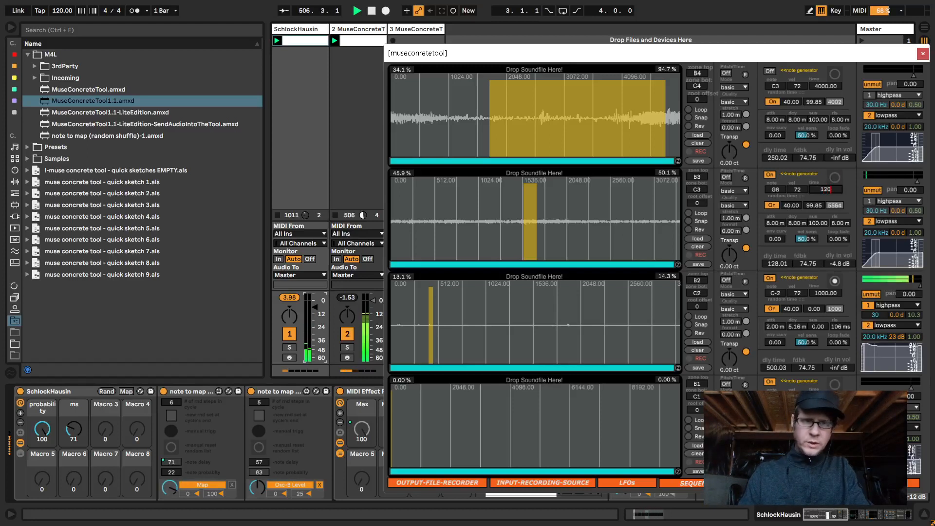
key(Return)
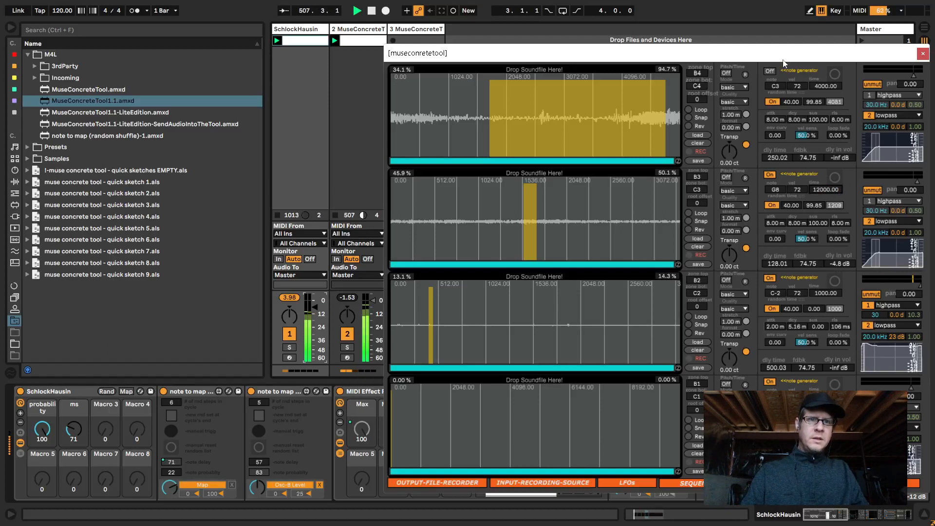
Step: Turn on the first lane's note generator with note C4, and set the lane's attack to 489 ms and release to 1.80 s
click(770, 70)
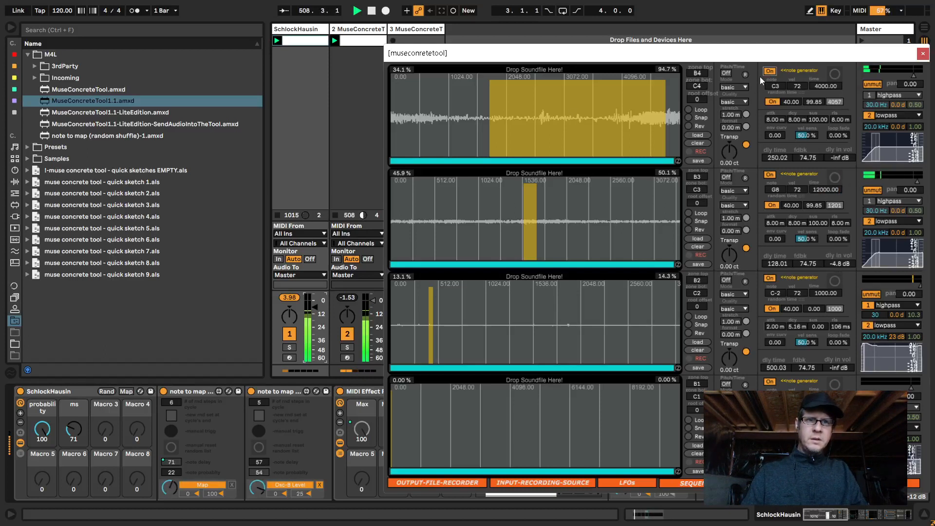
click(780, 84)
text(c4)
key(Return)
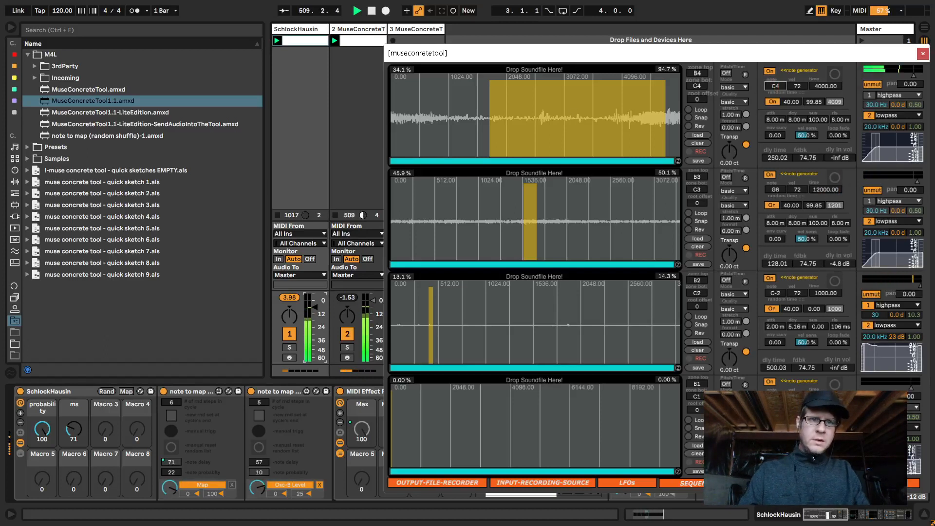
drag(775, 120, 775, 95)
drag(840, 120, 840, 81)
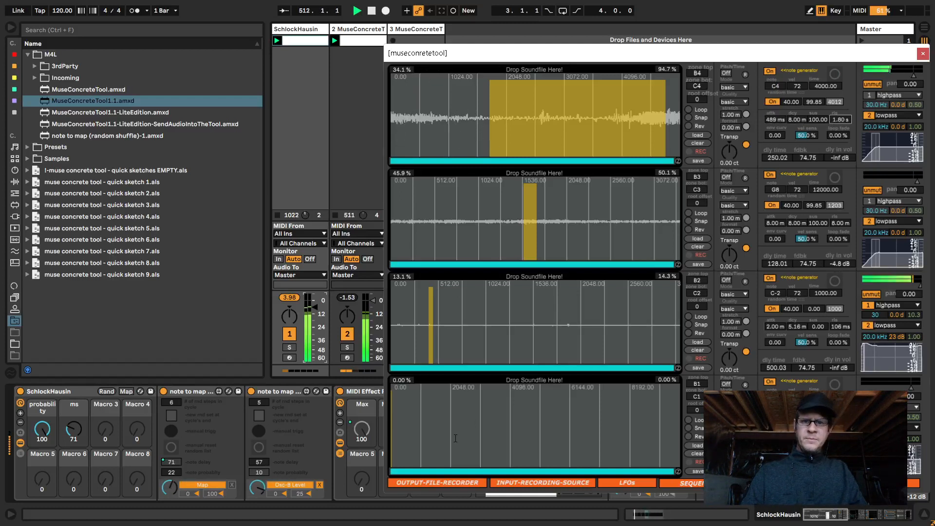
Step: Record a short SchlockHausin take into the fourth lane with its note generator off, and select its 7.16% to 69.3% range
click(688, 436)
click(688, 436)
click(691, 462)
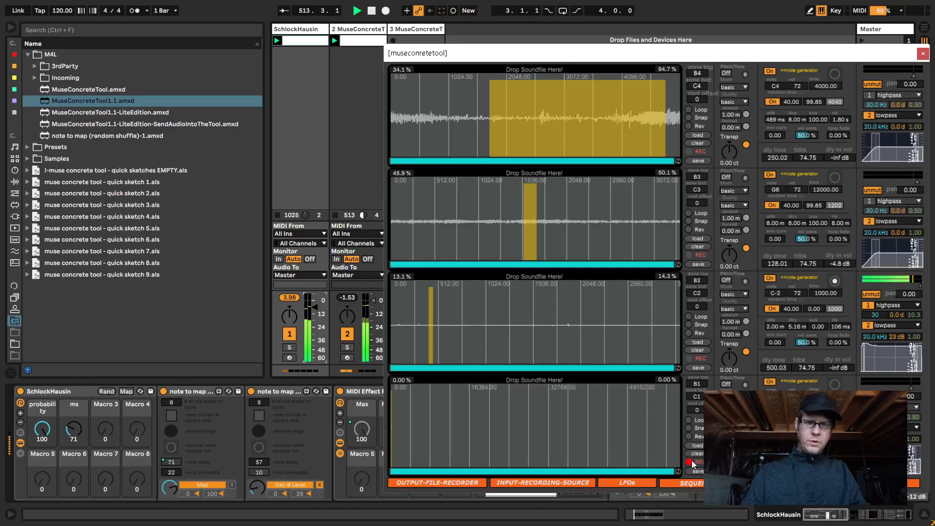
click(770, 383)
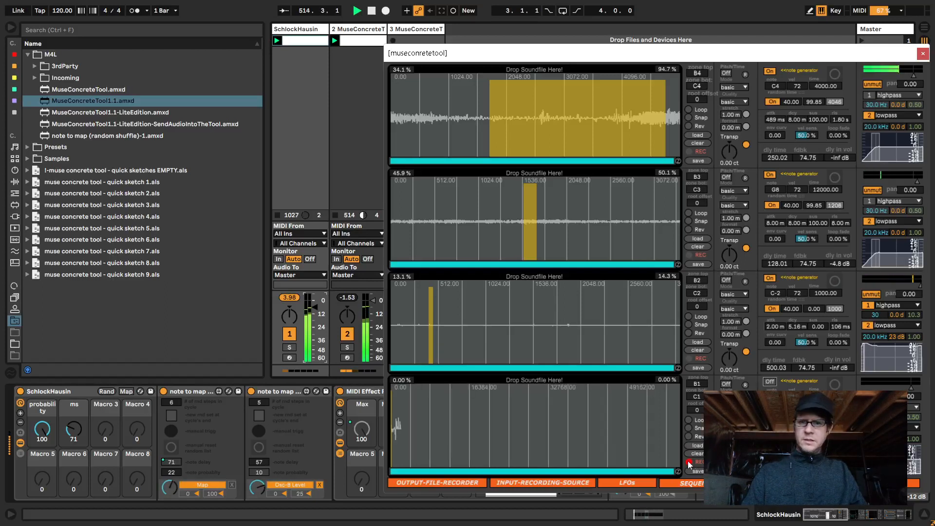
click(688, 461)
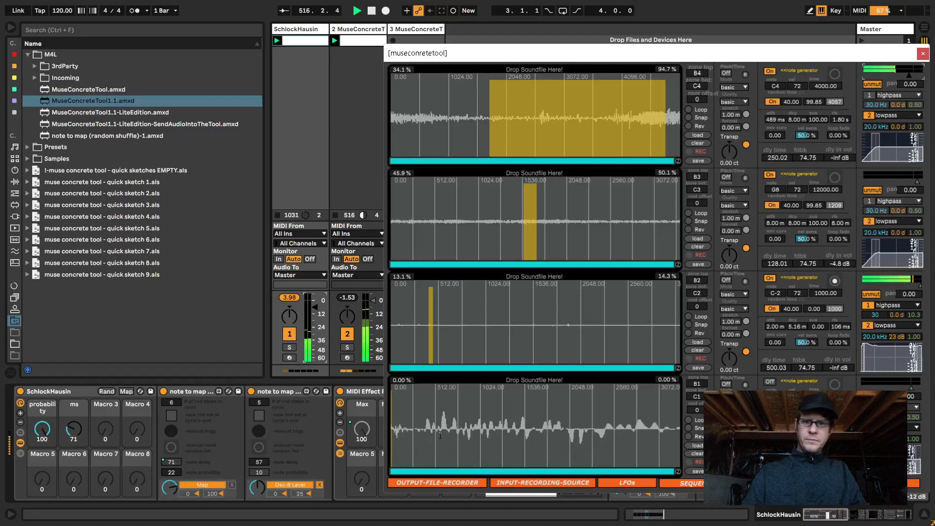
drag(477, 405, 638, 401)
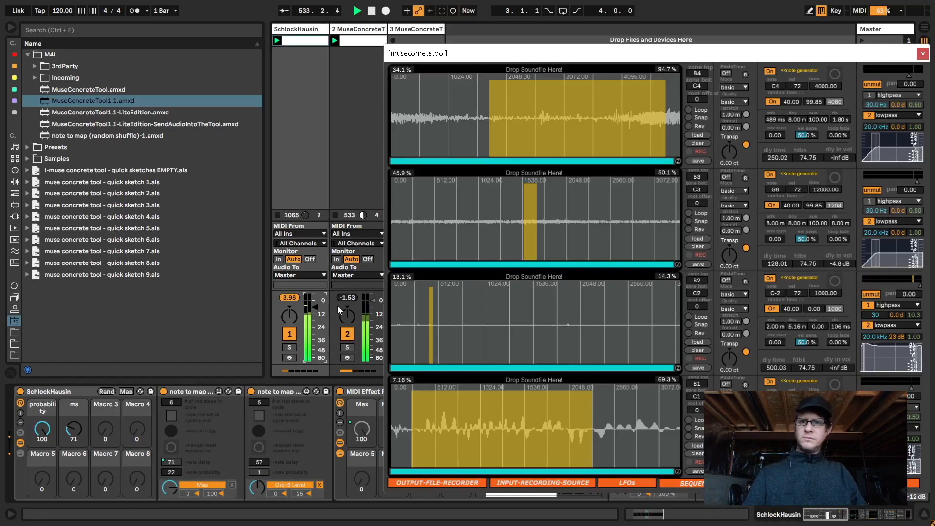
Step: Lower the SchlockHausin track's volume to 0.0 dB
drag(317, 307, 317, 311)
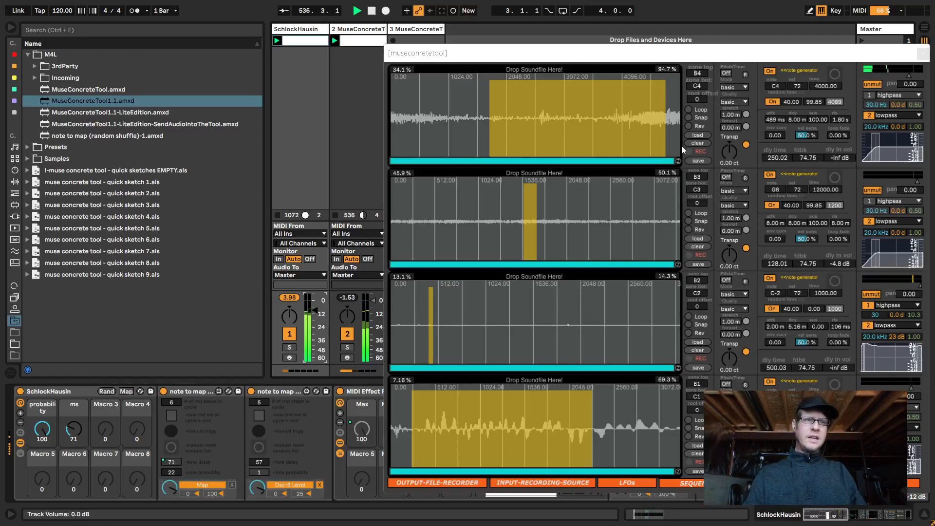
drag(315, 312, 315, 318)
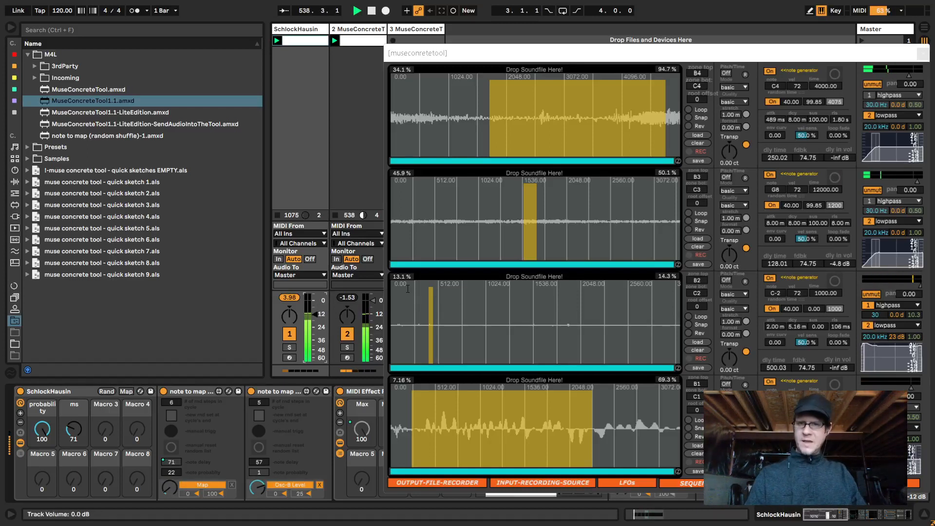
Step: Close the MuseConcreteTool editor window and select the third track to show its device
key(alt+Tab)
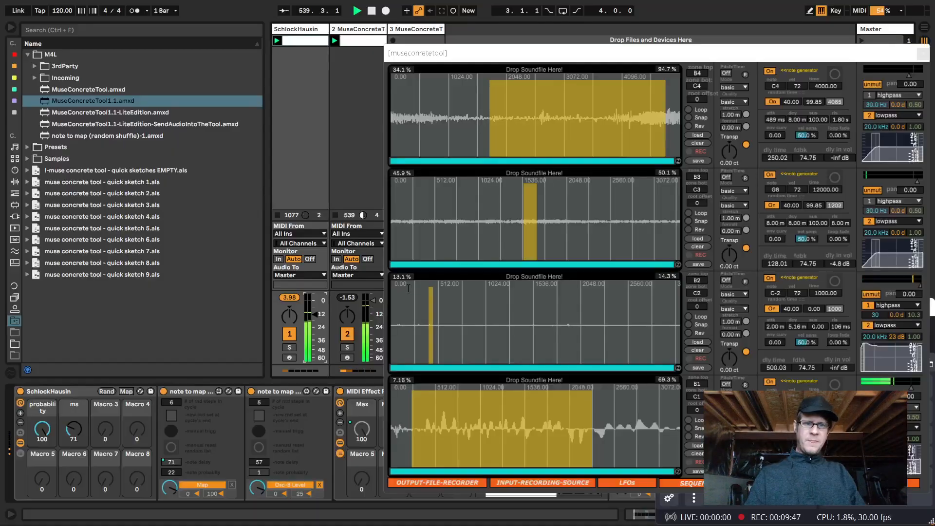
click(923, 54)
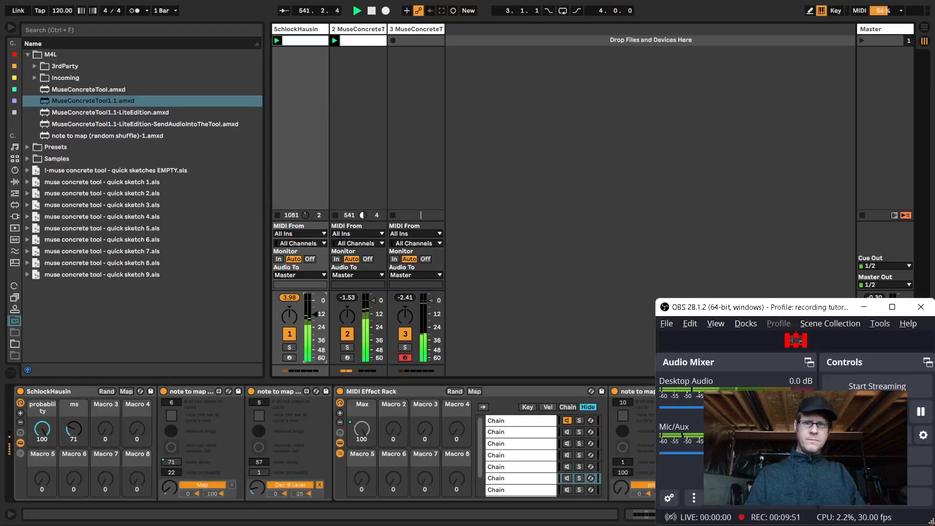
click(422, 38)
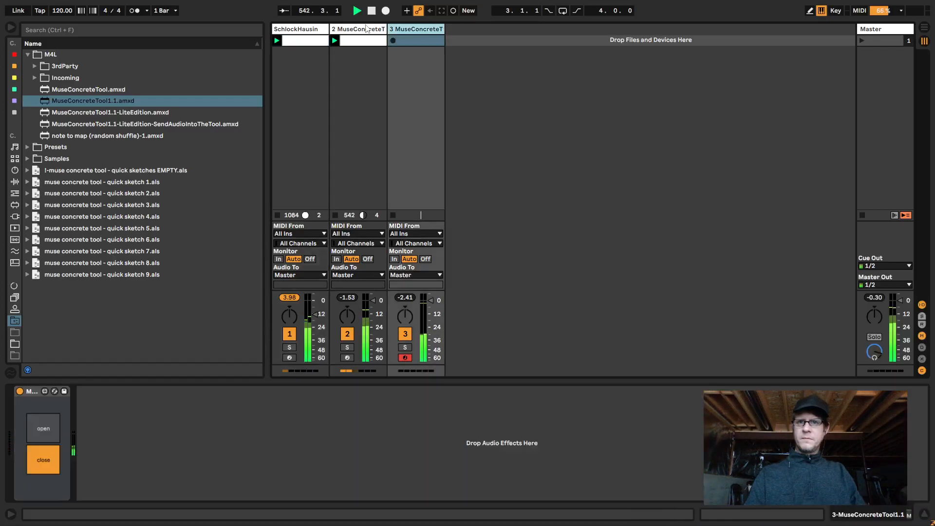
Step: Copy the Crap Cassette v1.0 effect onto the third track, after its MuseConcreteTool device
click(367, 28)
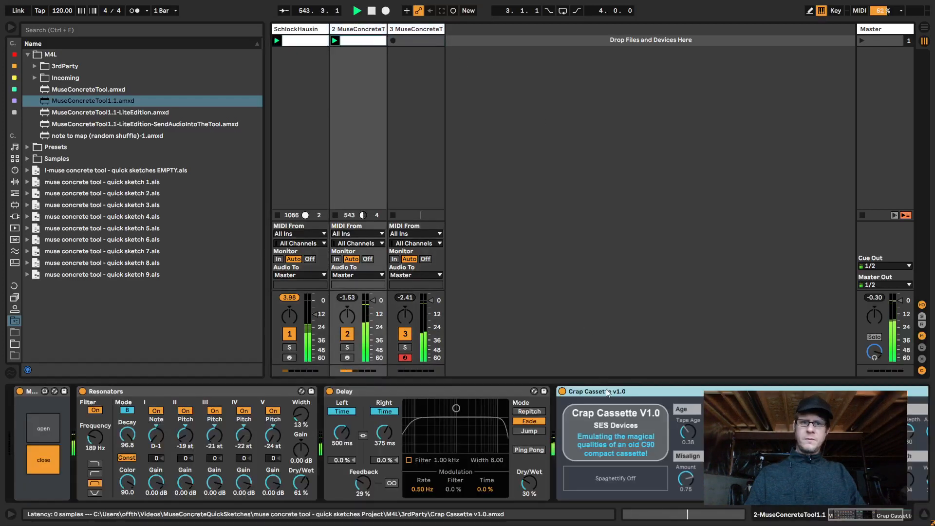
click(305, 161)
click(872, 519)
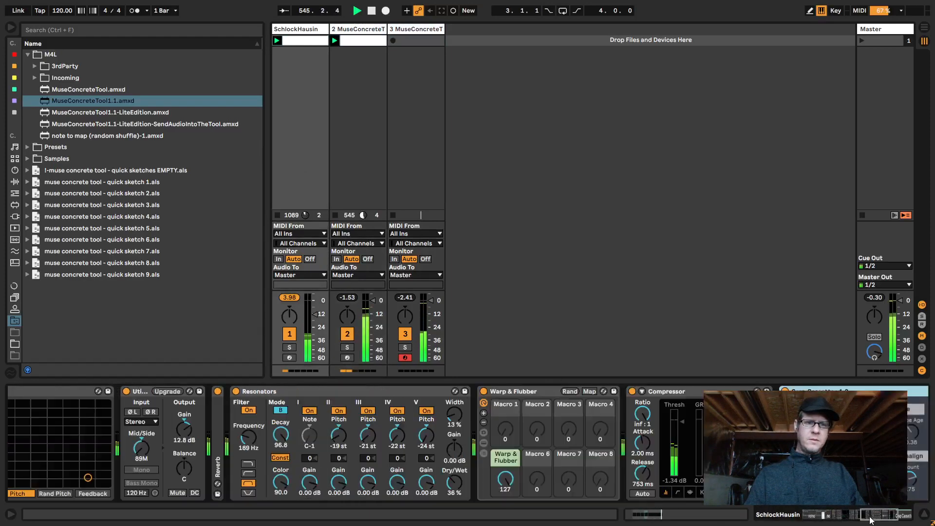
drag(871, 520, 886, 521)
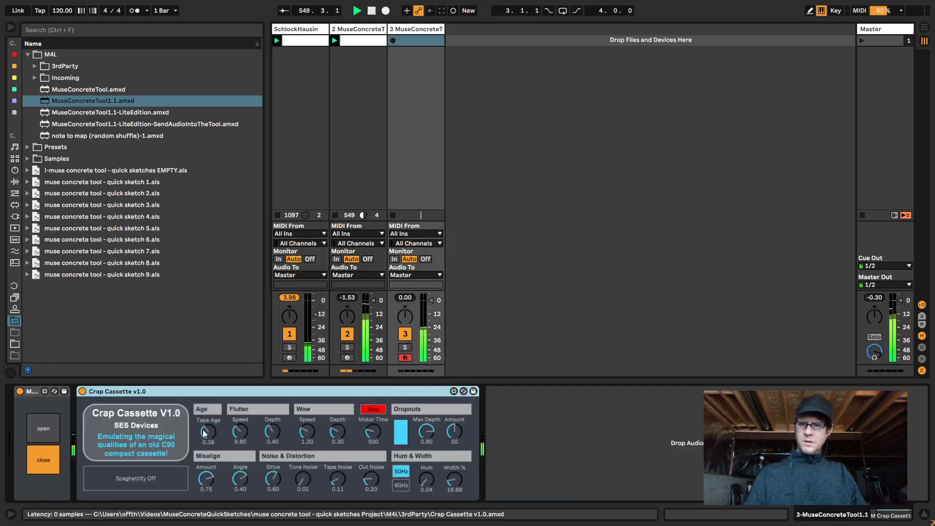
Step: Set Crap Cassette's Tape Age to 0.08, Flutter Speed to 8.79, Wow Speed to 0.73, Wow Depth to 1.00 and Motor Time to 941, toggling Stop
mouse_move(204, 433)
mouse_down()
mouse_move(205, 422)
mouse_move(209, 434)
mouse_up()
drag(240, 434, 241, 439)
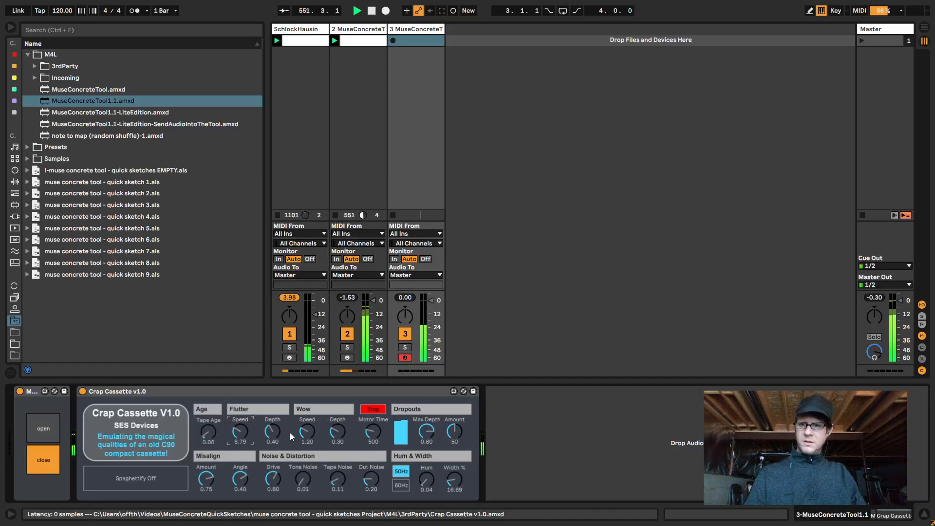
mouse_move(308, 433)
mouse_down()
mouse_move(338, 390)
mouse_move(312, 448)
mouse_up()
drag(374, 428, 373, 412)
click(372, 412)
click(373, 413)
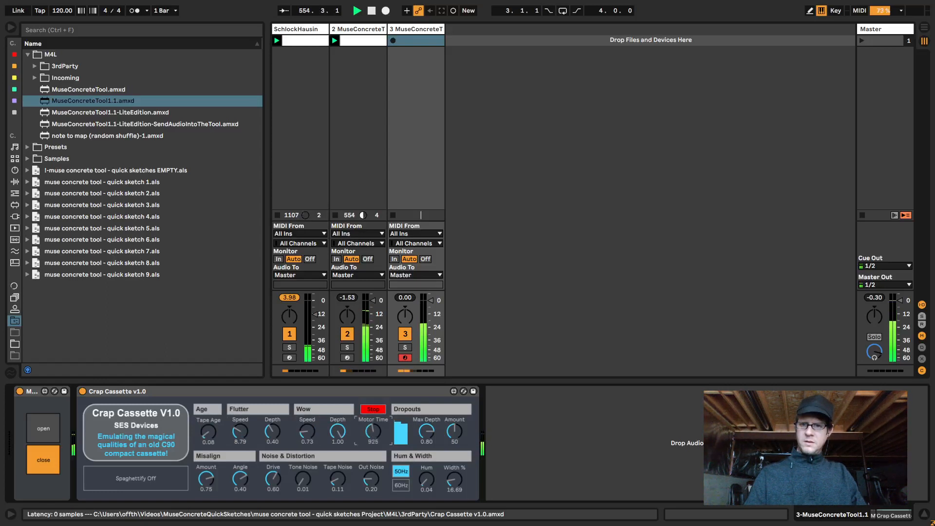
Step: Switch to the OBS window
key(alt+Tab)
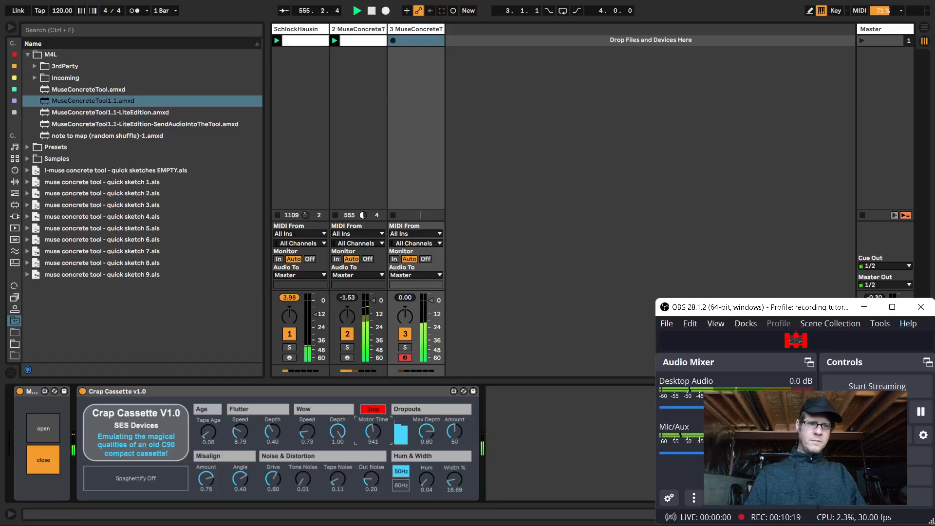